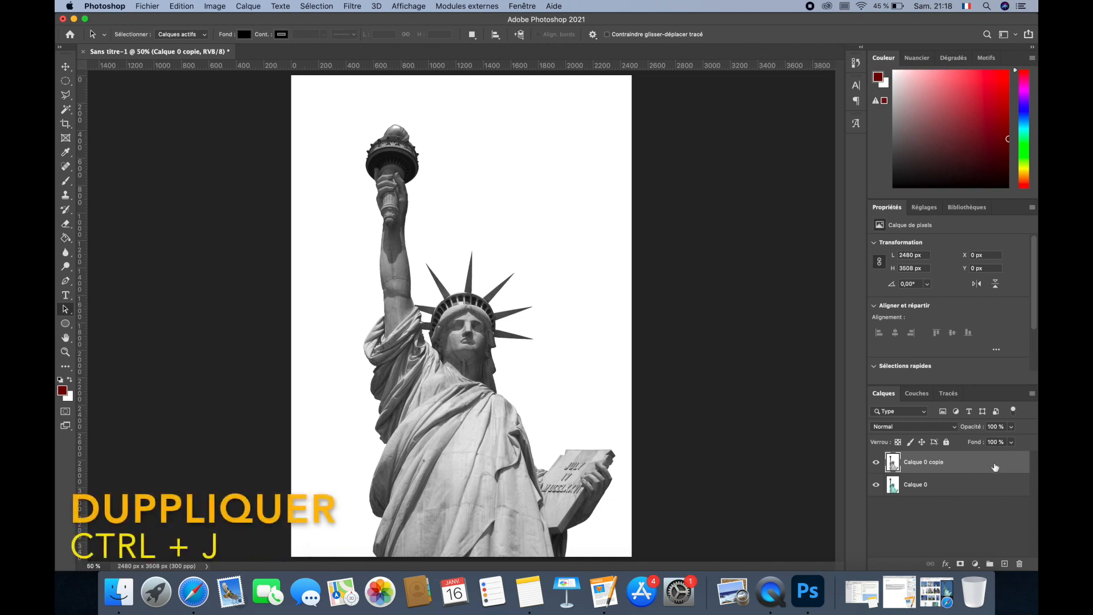
# - Duplicate the black-and-white Calque 0 copie layer and set the duplicate's blend mode to Différence
pyautogui.hotkey('ctrl', 'j')
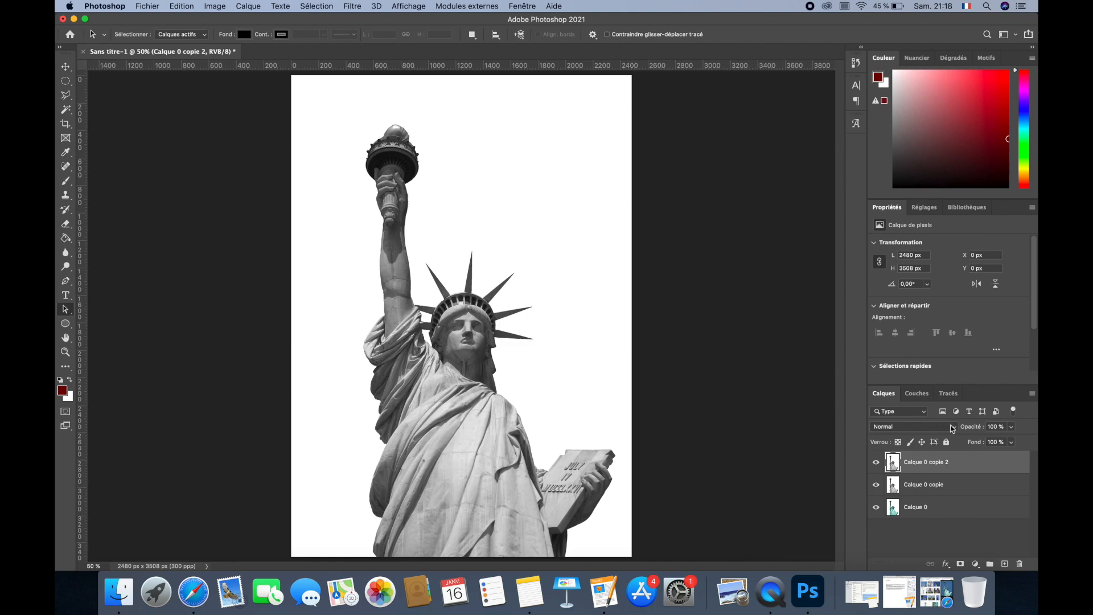
pyautogui.click(955, 428)
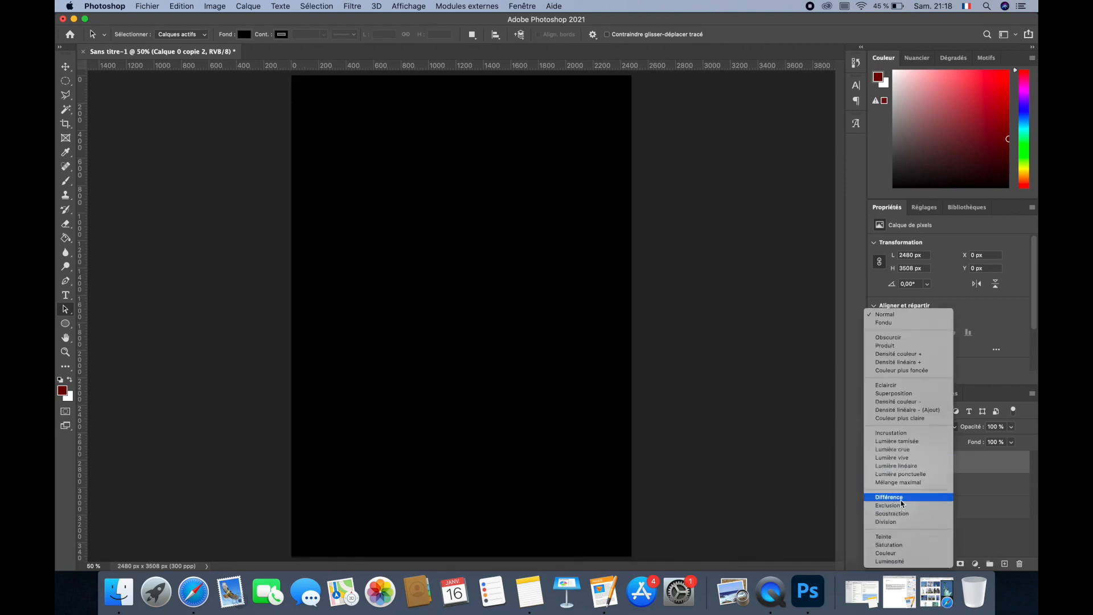
pyautogui.click(902, 498)
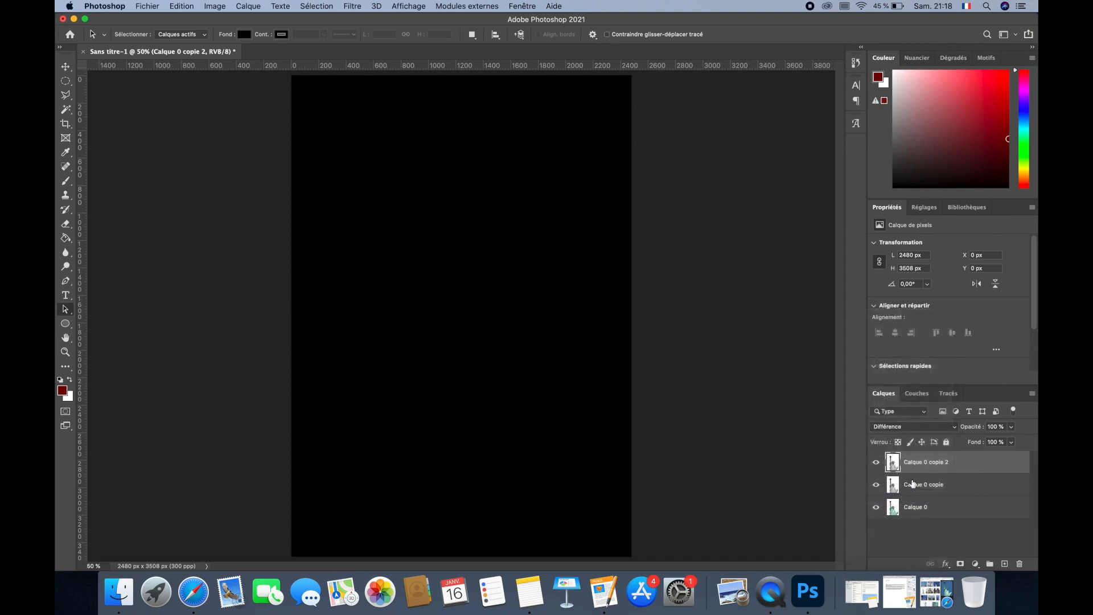
# - Invert the colours of the Différence layer with Négatif and merge it down into Calque 0 copie
pyautogui.click(216, 6)
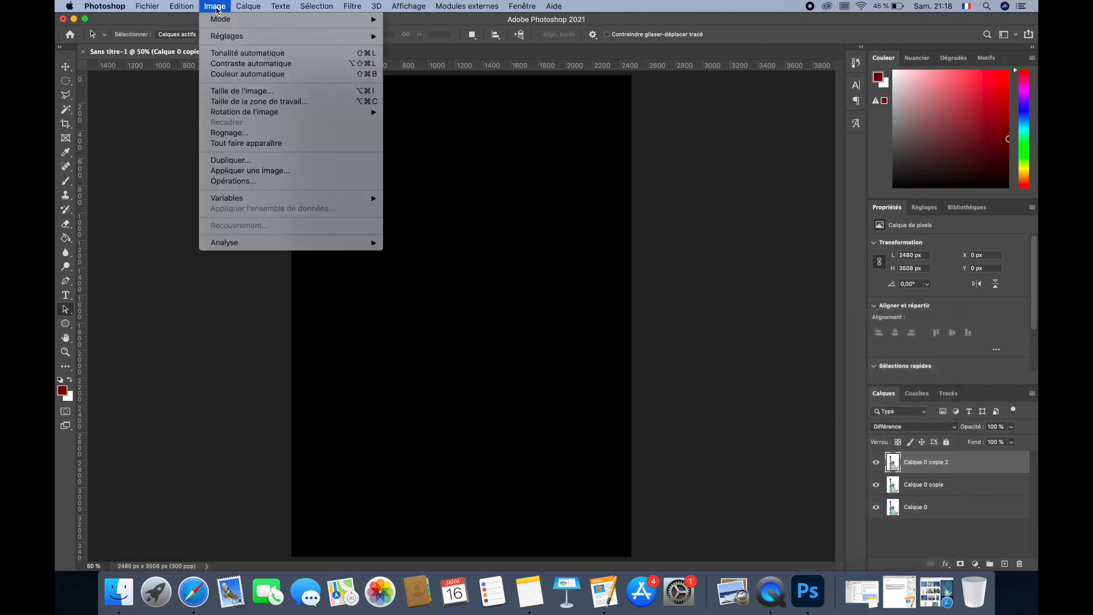
pyautogui.moveTo(231, 36)
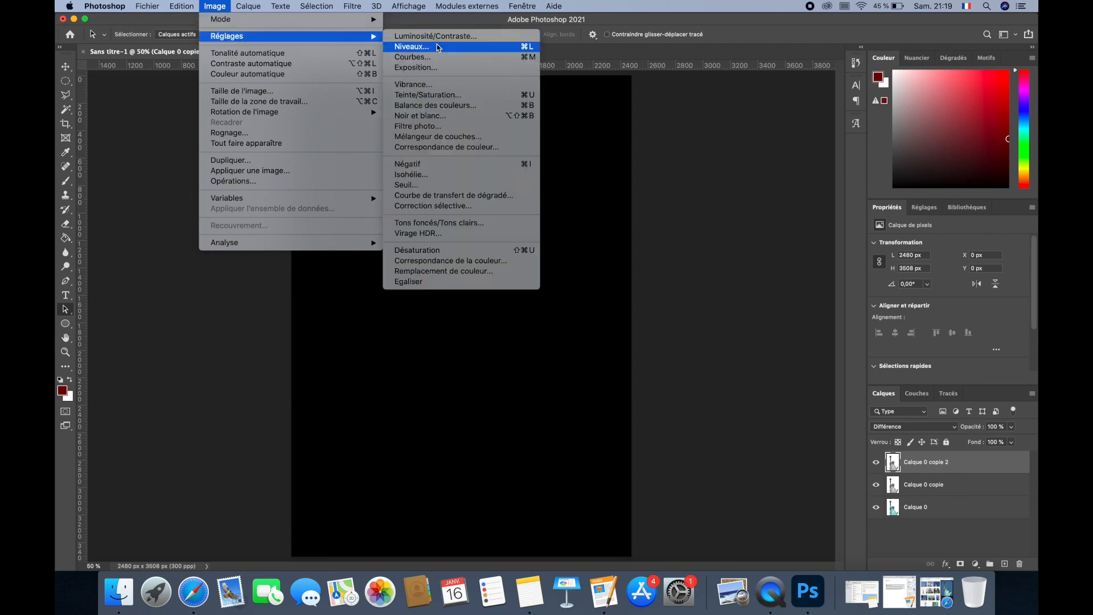
pyautogui.click(447, 165)
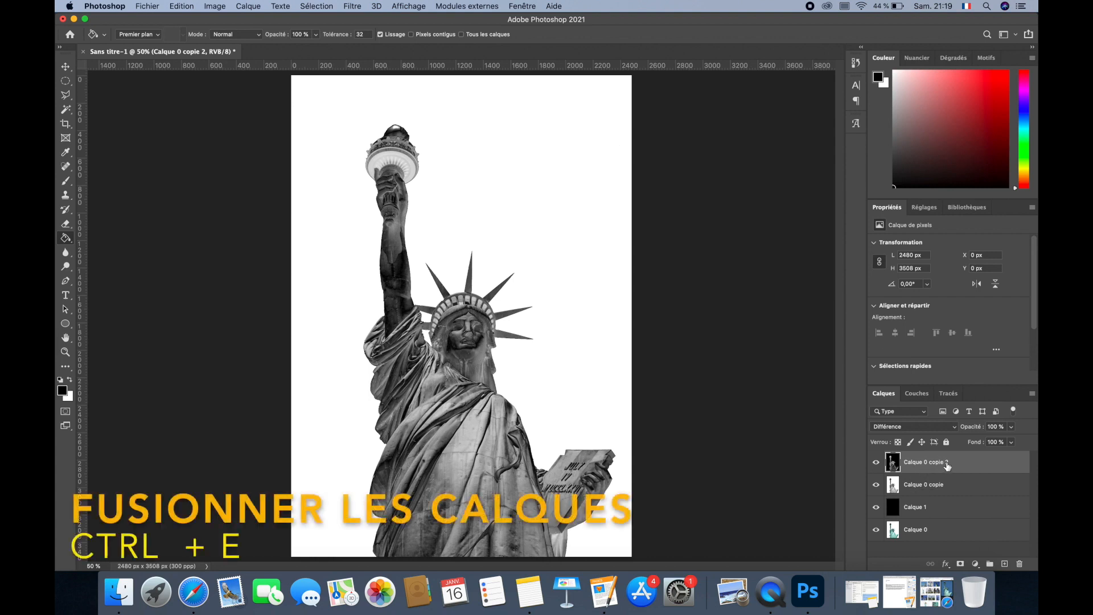
pyautogui.press('super+e')
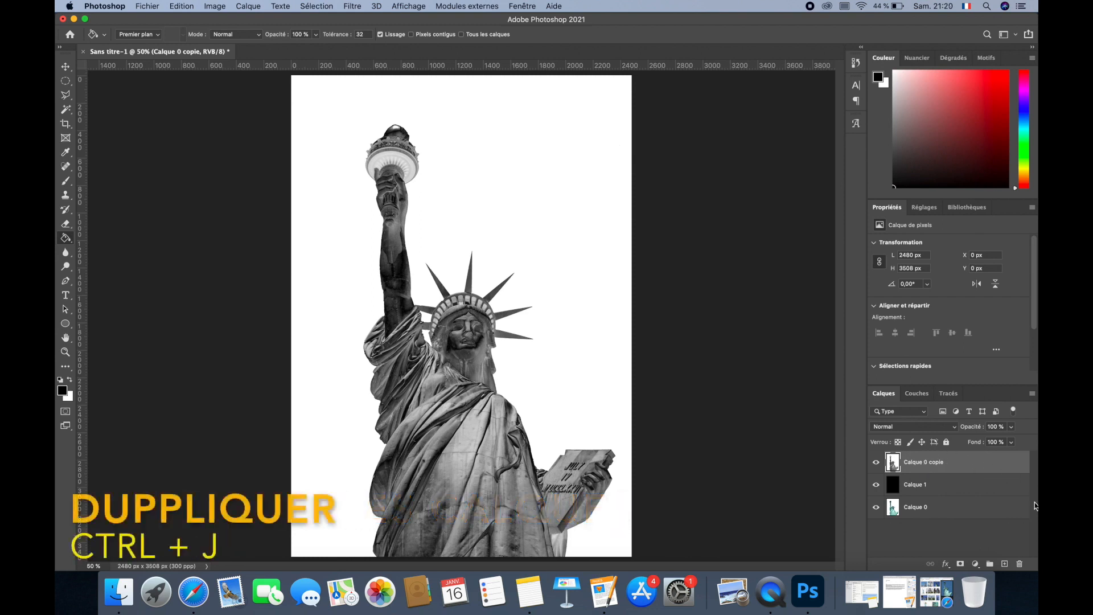
# - Duplicate the merged Calque 0 copie layer again and blend the new copy in Différence mode
pyautogui.press('super+j')
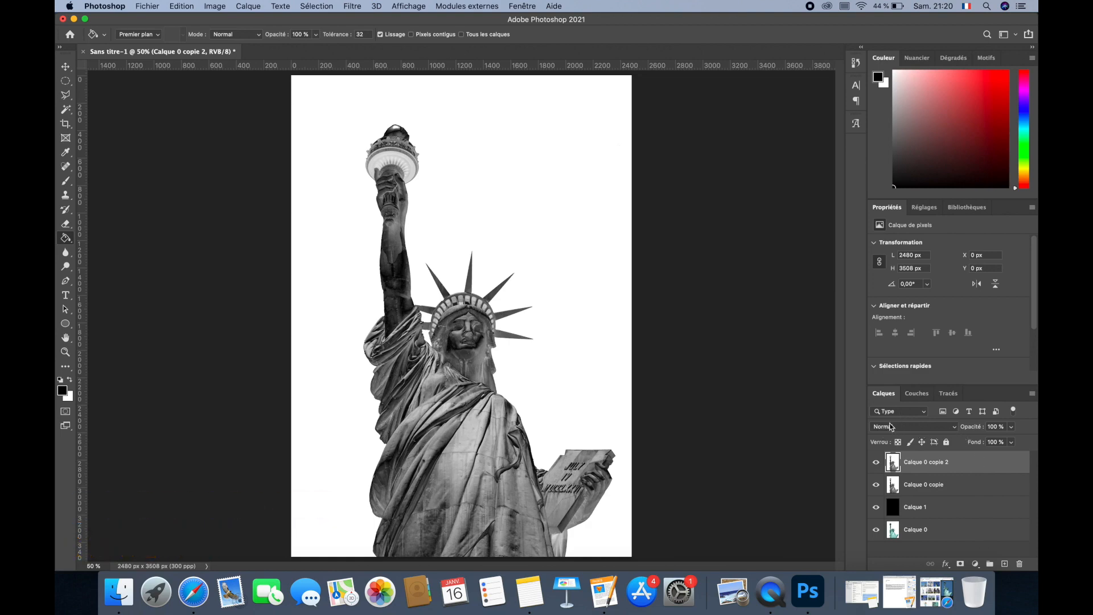
pyautogui.click(937, 424)
pyautogui.click(946, 497)
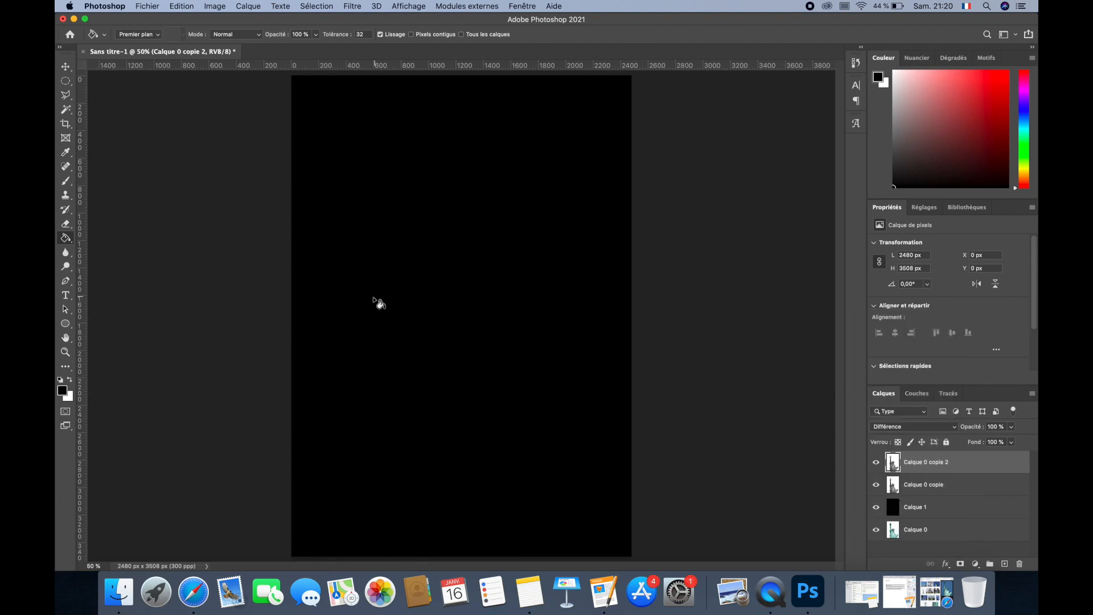
# - Apply Négatif to the second Différence copy and merge it with the Calque 0 copie layer below
pyautogui.click(213, 7)
pyautogui.moveTo(319, 36)
pyautogui.click(420, 161)
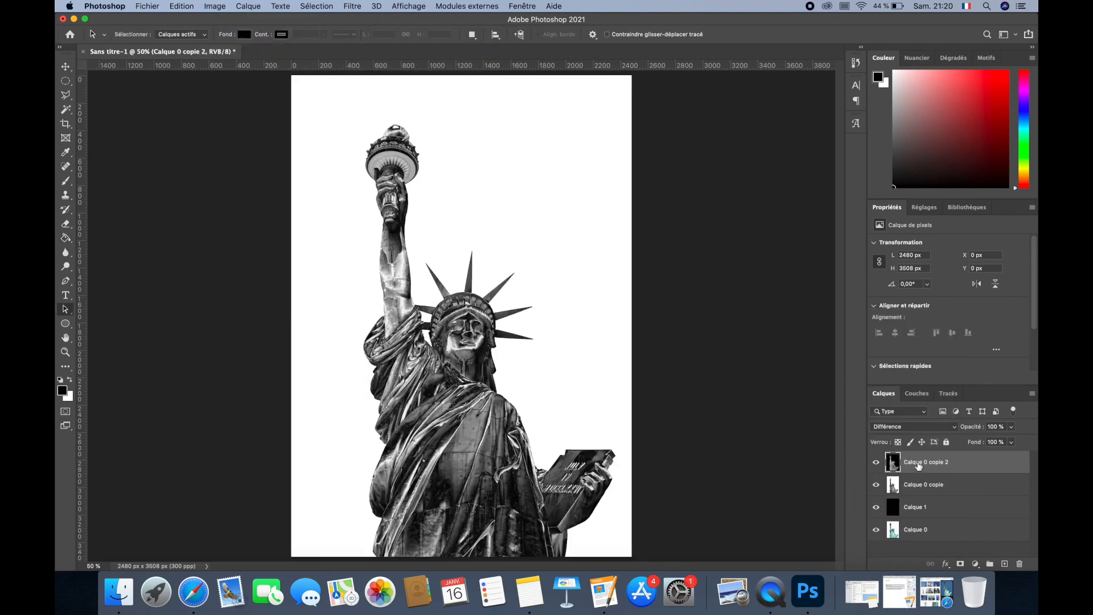
pyautogui.press('super+e')
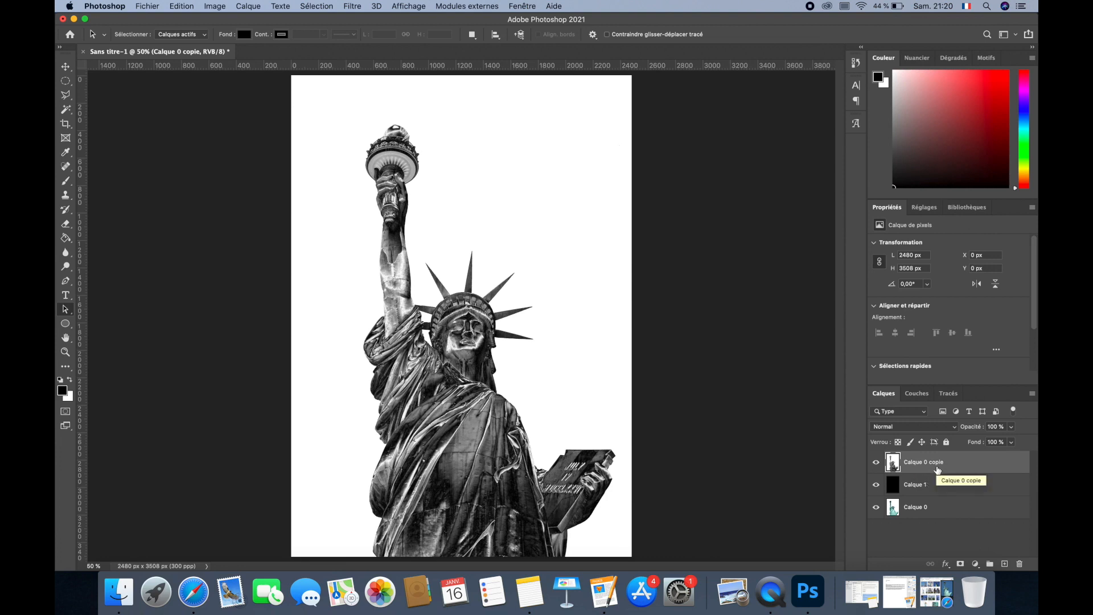
# - Hide the black Calque 1 layer and add a gradient map adjustment layer above Calque 0 copie
pyautogui.click(877, 485)
pyautogui.click(975, 564)
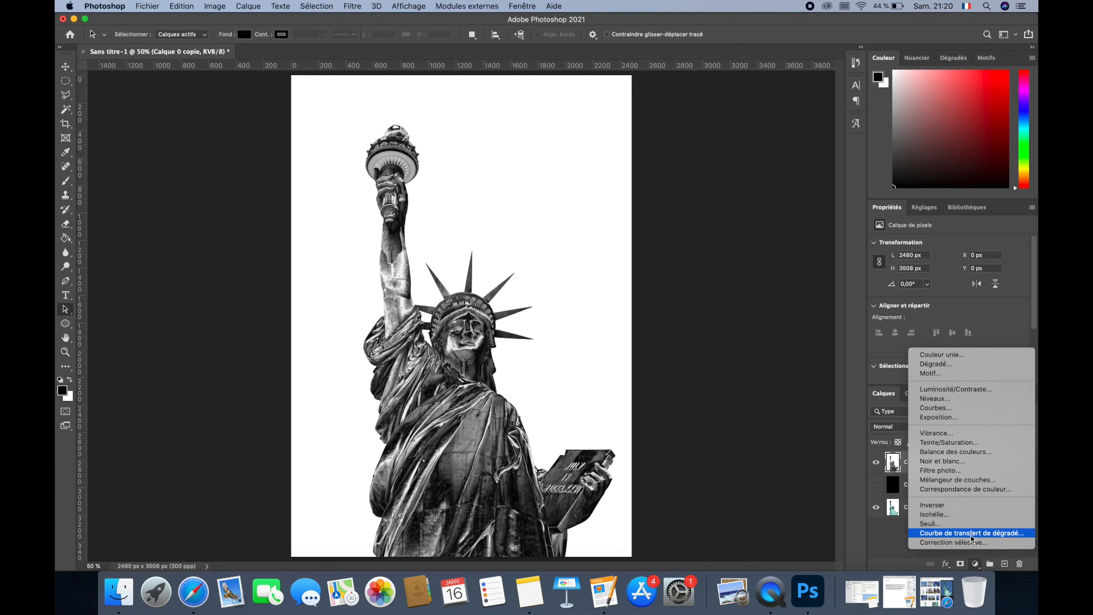
pyautogui.click(968, 533)
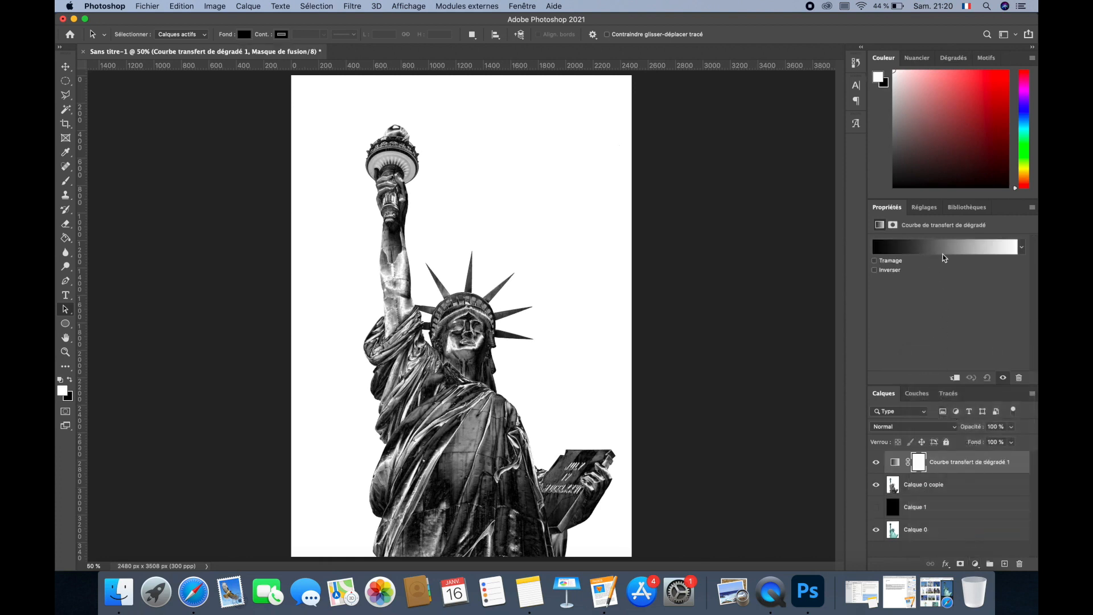
# - Set the gradient map's black starting colour stop to dark brown 2d1203
pyautogui.click(941, 248)
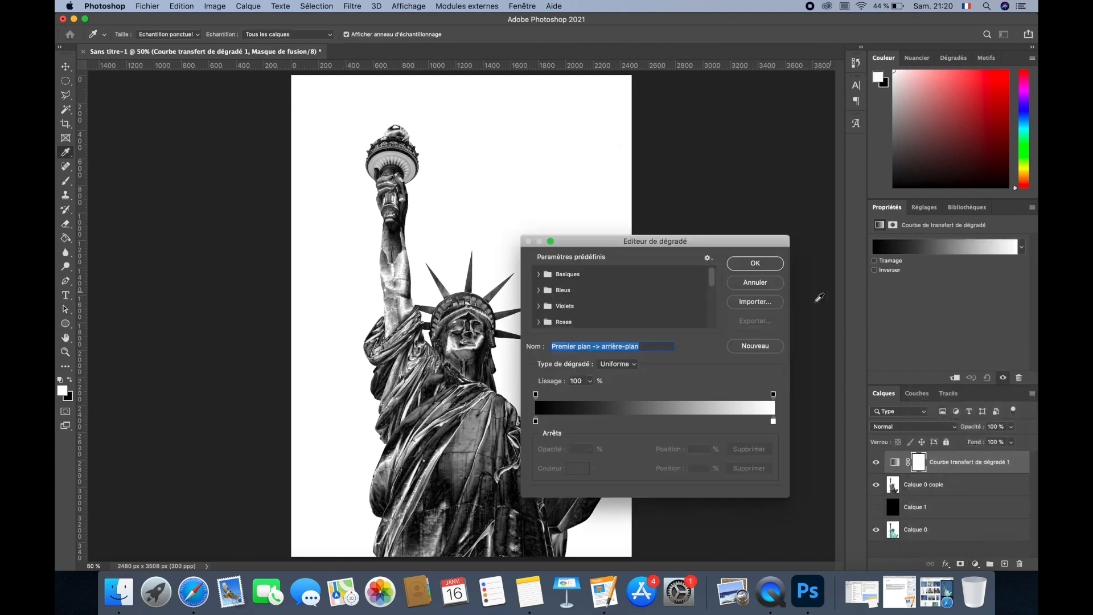
pyautogui.doubleClick(536, 422)
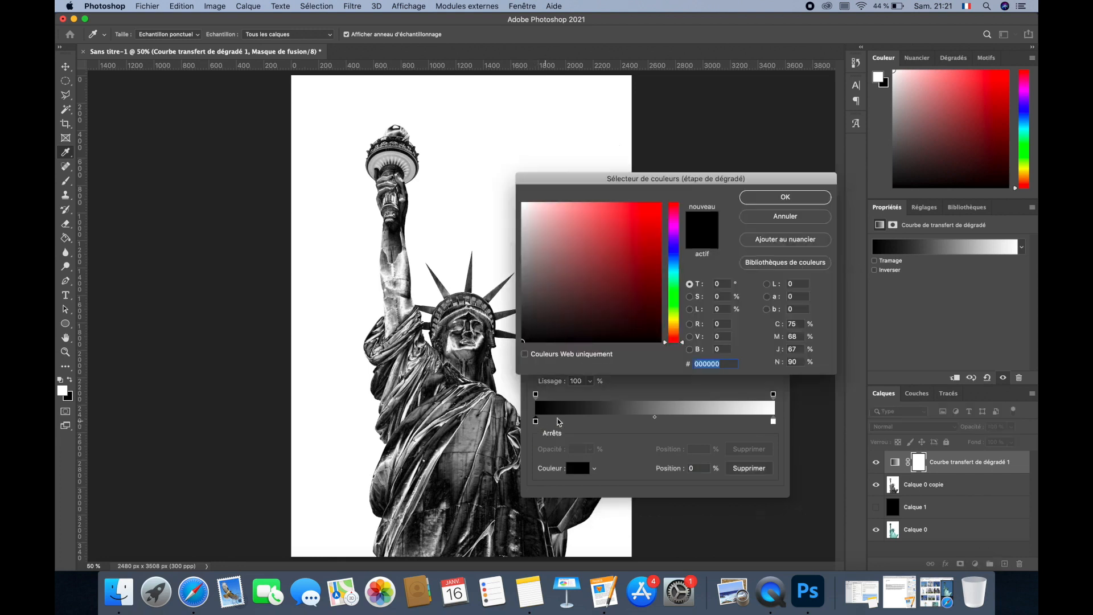
pyautogui.click(723, 365)
pyautogui.moveTo(723, 365); pyautogui.dragTo(671, 366)
pyautogui.press('BackSpace')
pyautogui.write('2d')
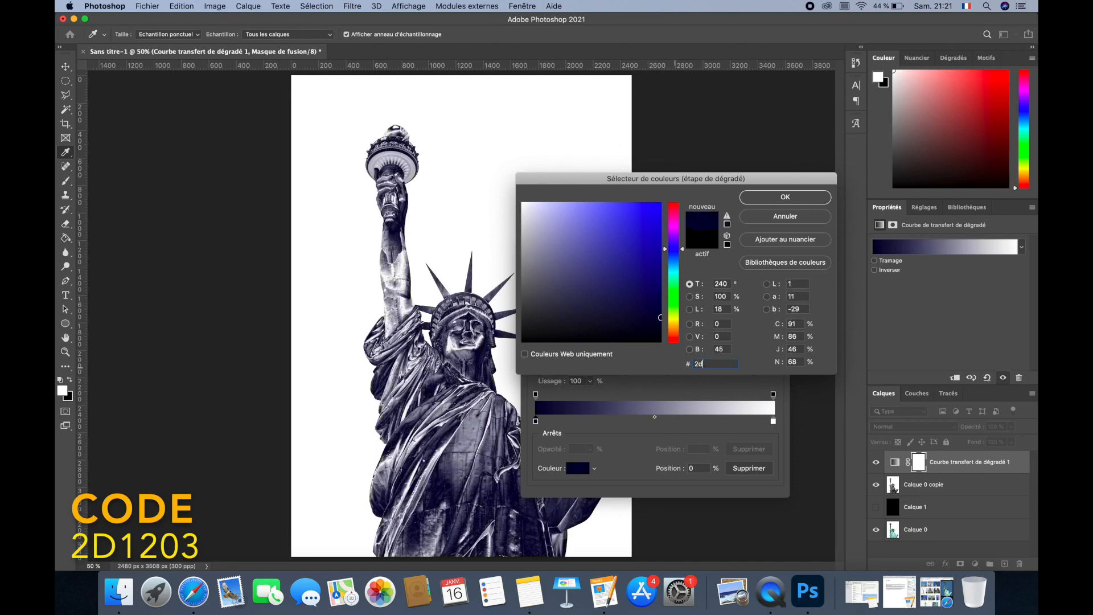
pyautogui.write('1203')
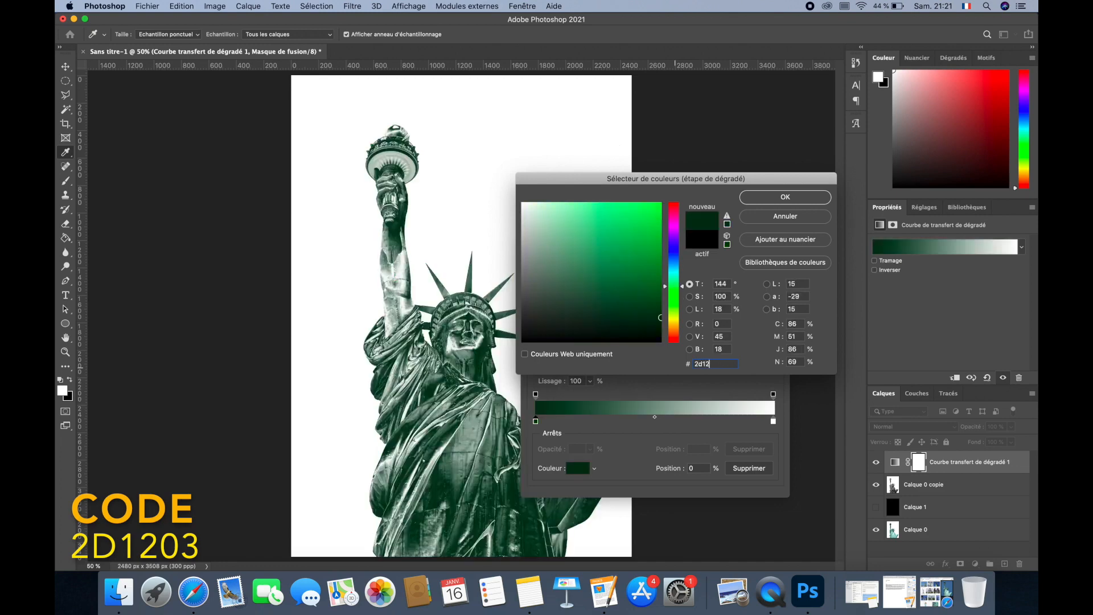
pyautogui.click(809, 198)
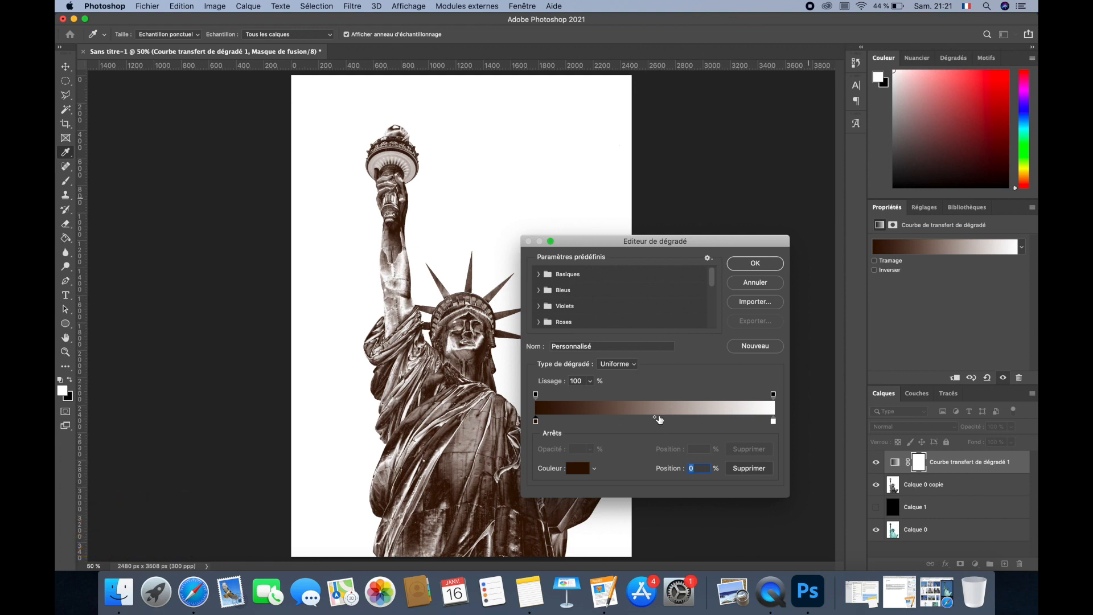
# - Add a middle colour stop to the gradient at 52 % and set its colour to c07e00
pyautogui.click(658, 419)
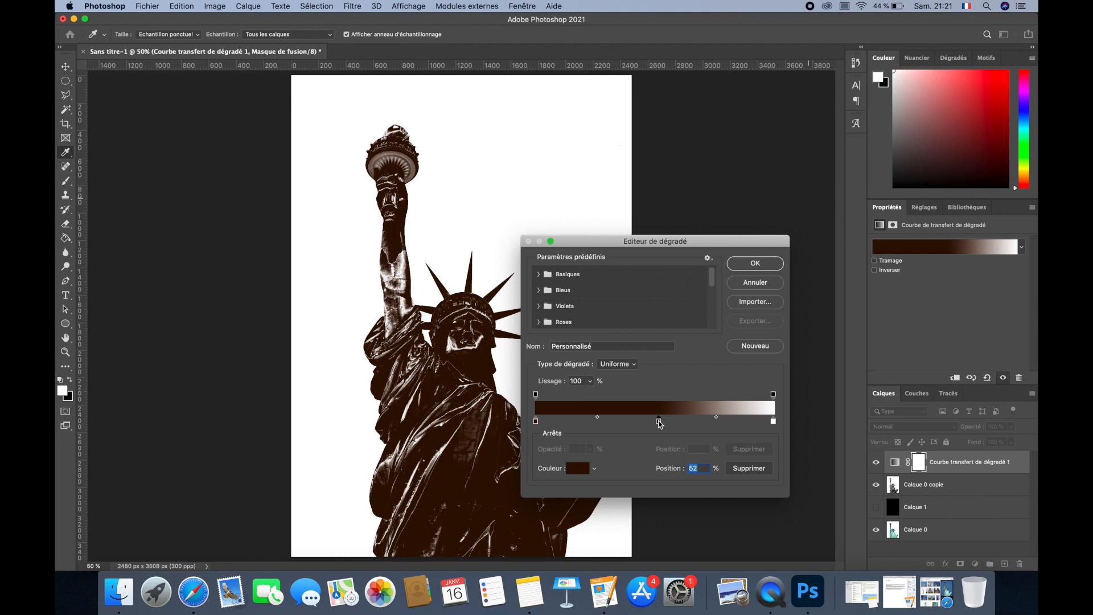
pyautogui.doubleClick(659, 421)
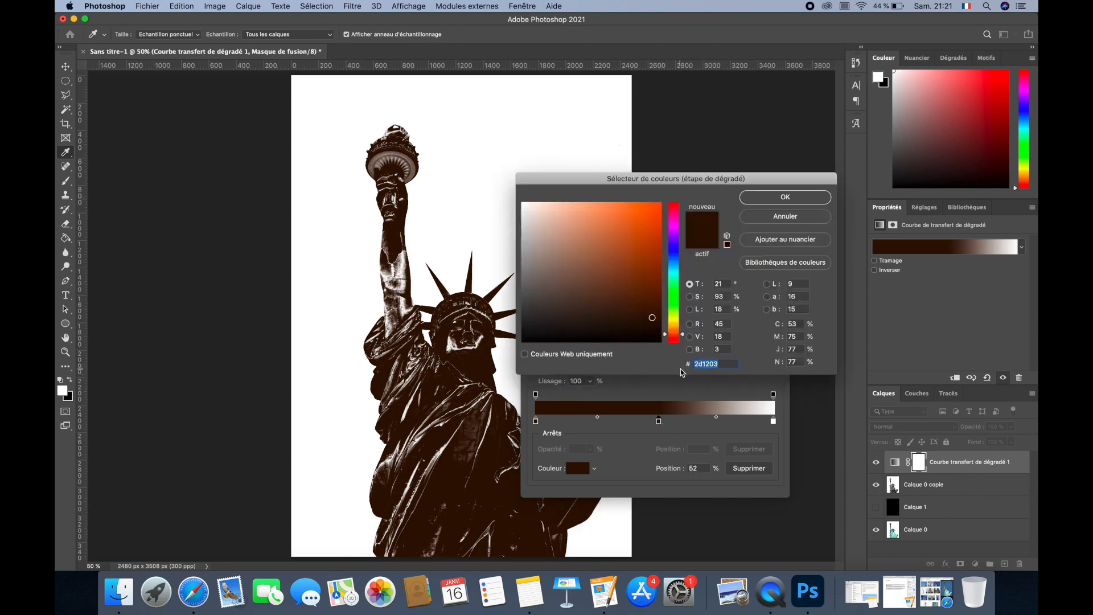
pyautogui.press('BackSpace')
pyautogui.write('c0')
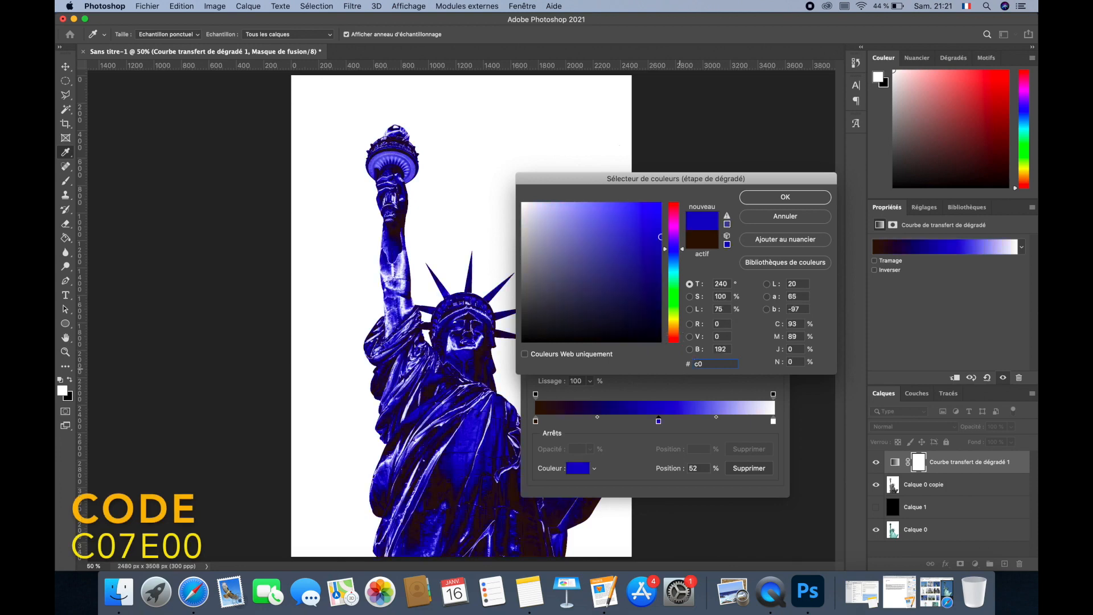
pyautogui.write('7e00')
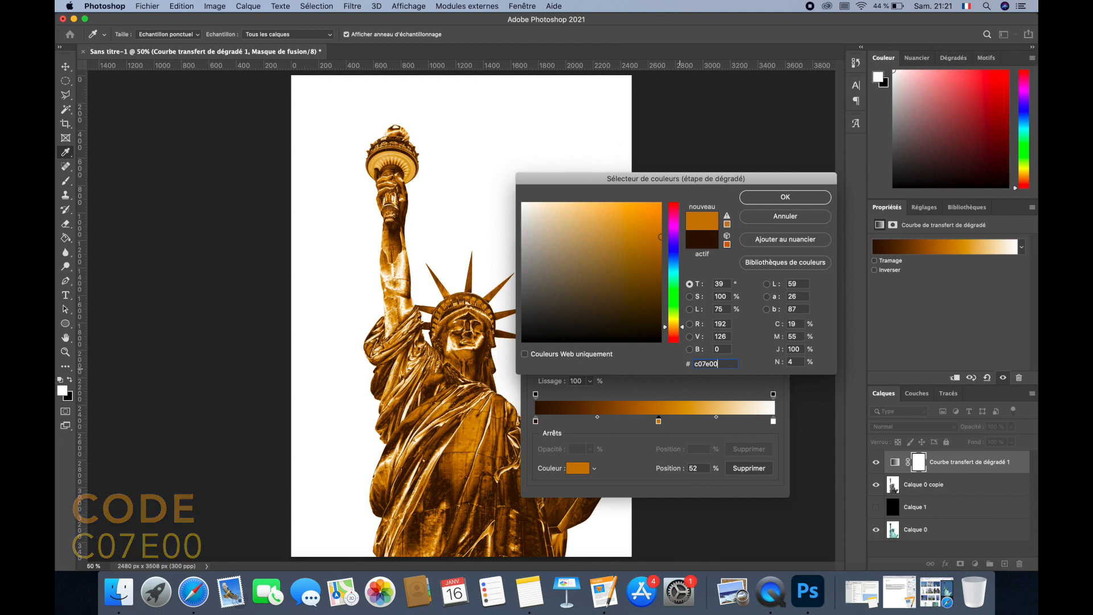
pyautogui.click(783, 199)
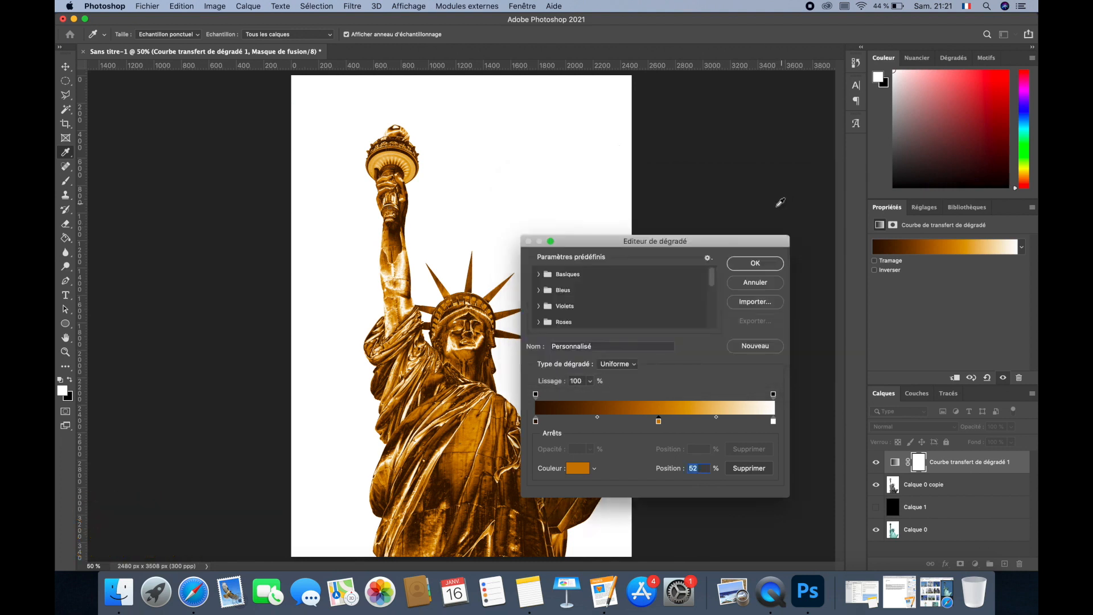
# - Set the gradient's white end stop to pale yellow fce7b4 and accept the edited gradient
pyautogui.doubleClick(773, 421)
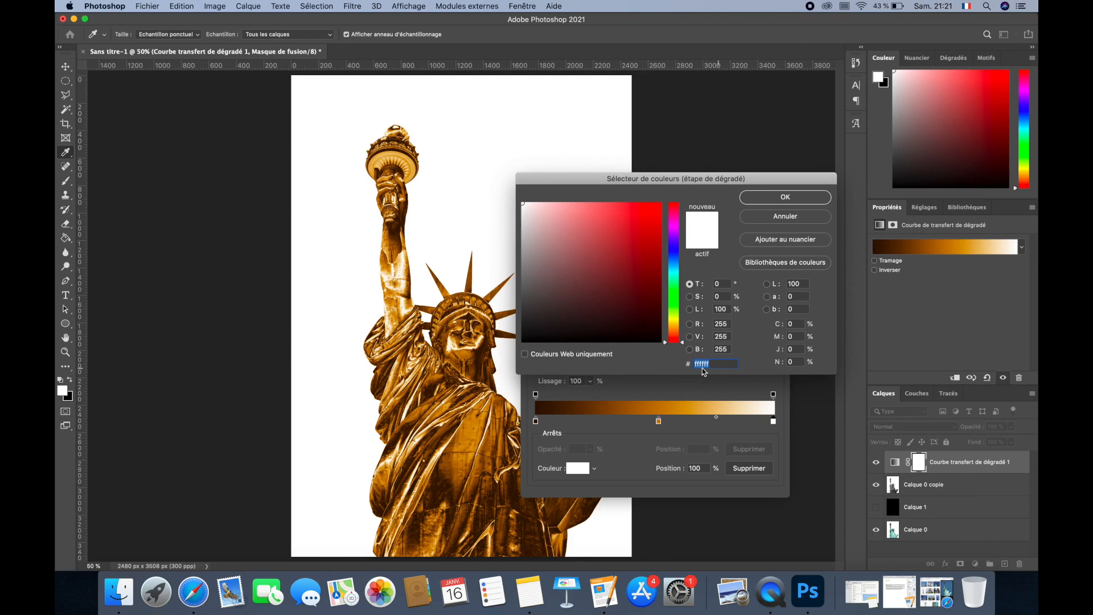
pyautogui.write('f')
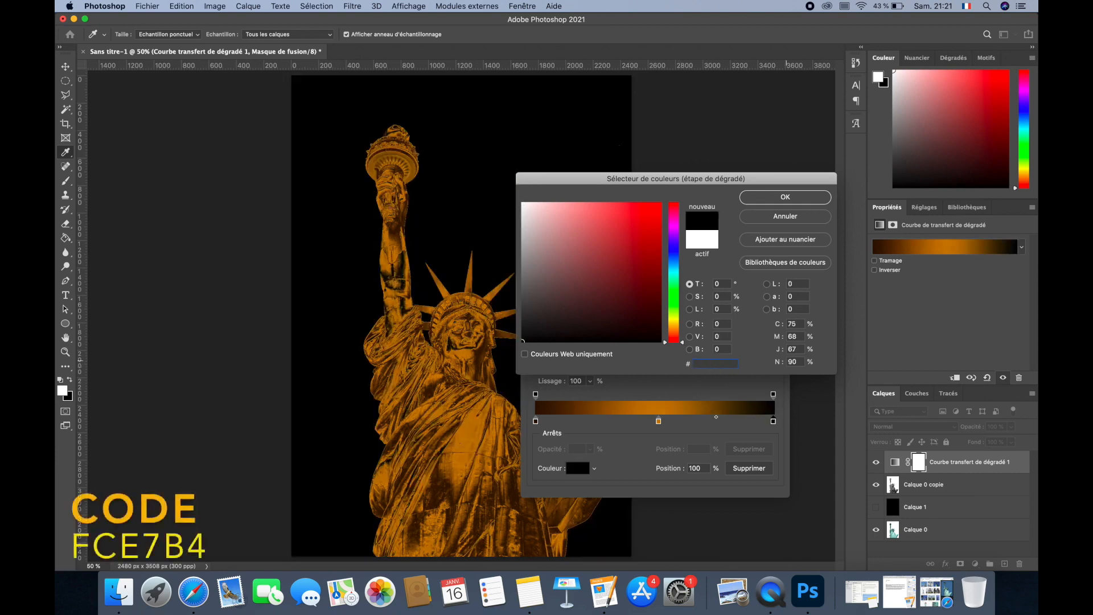
pyautogui.write('c')
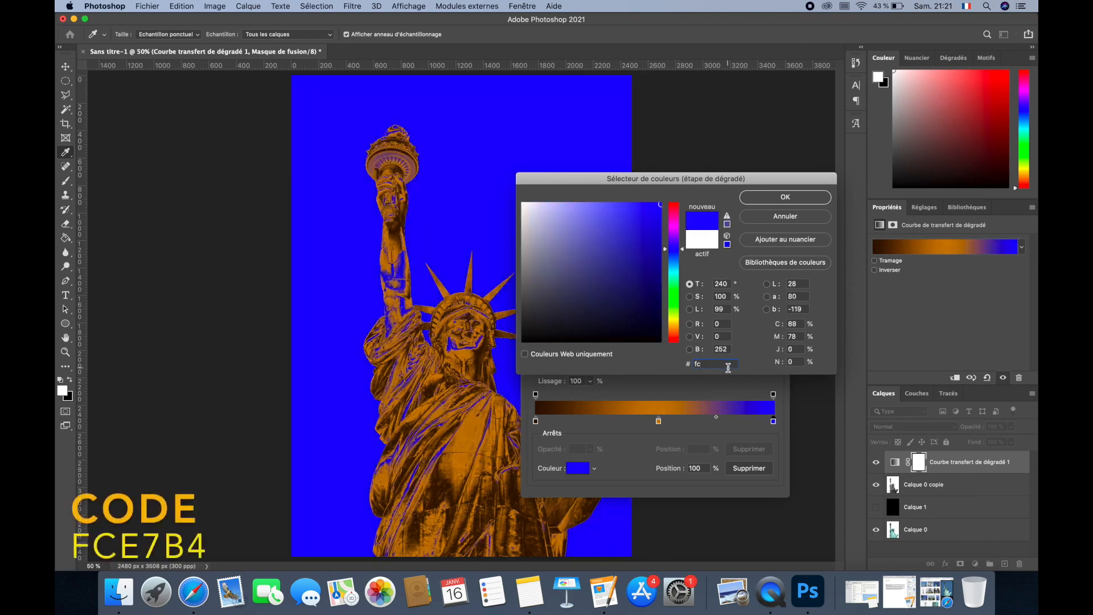
pyautogui.write('e7b')
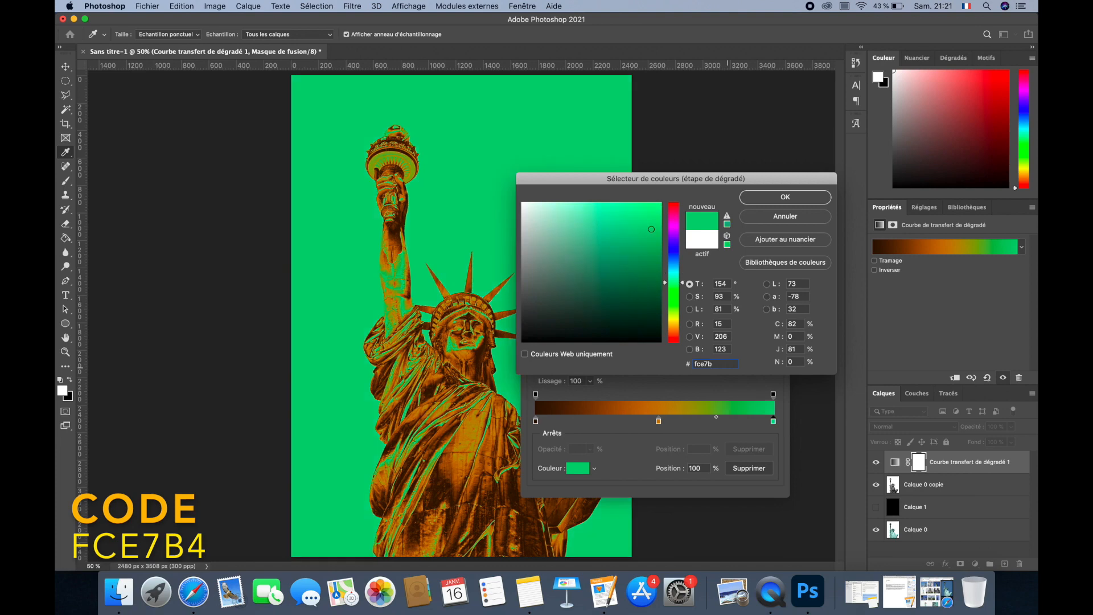
pyautogui.write('4')
pyautogui.click(785, 196)
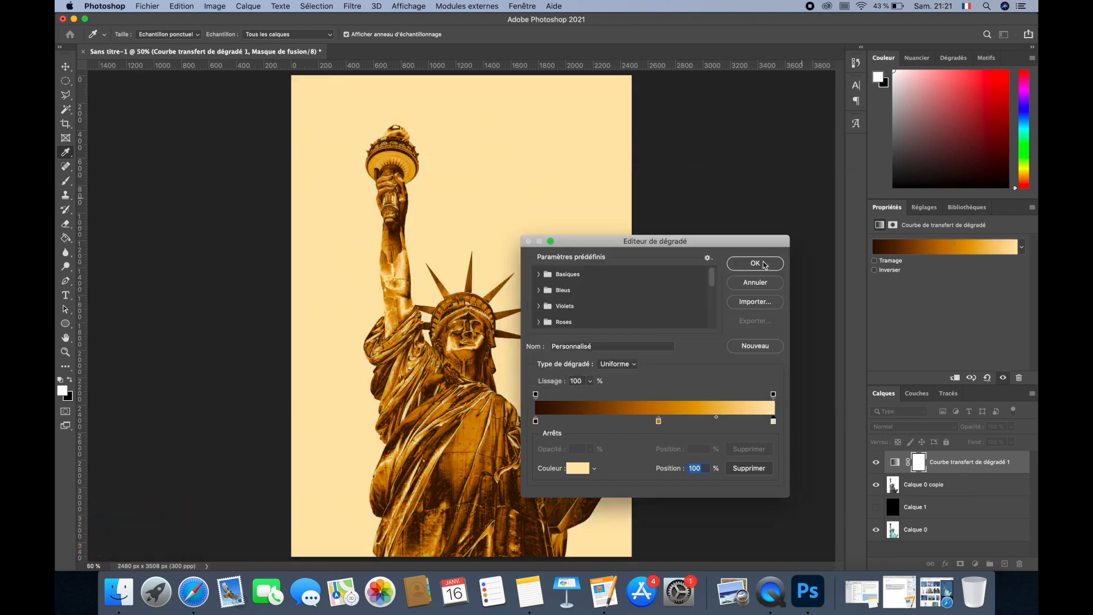
pyautogui.click(761, 265)
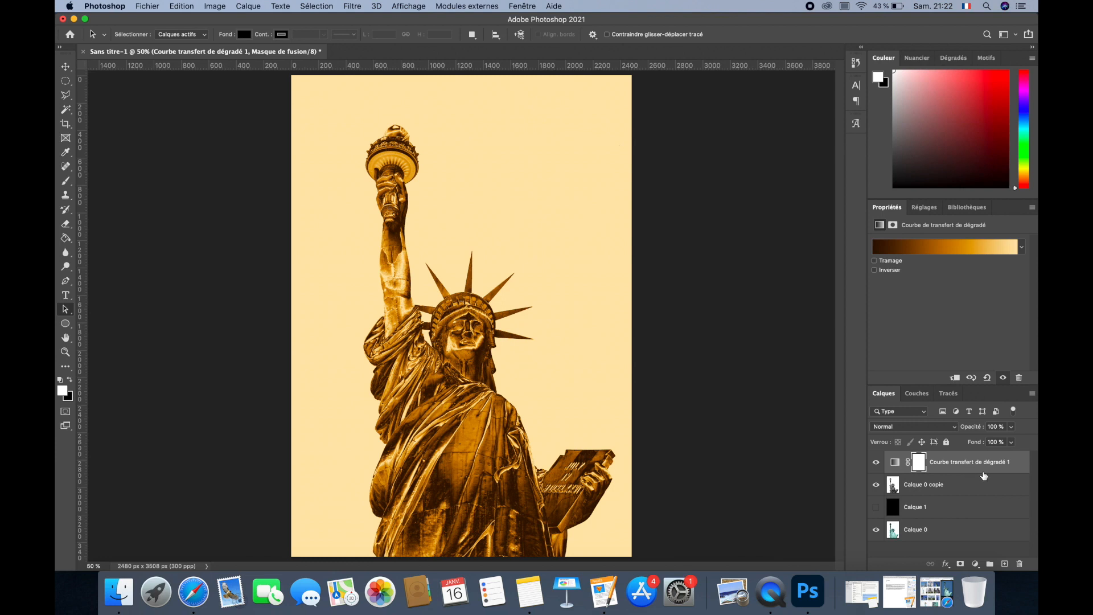
# - Clip the gradient map to Calque 0 copie and convert the two layers together into one smart object
pyautogui.moveTo(1009, 474); pyautogui.dragTo(1008, 470)
pyautogui.keyDown('alt'); pyautogui.click(1008, 472); pyautogui.keyUp('alt')
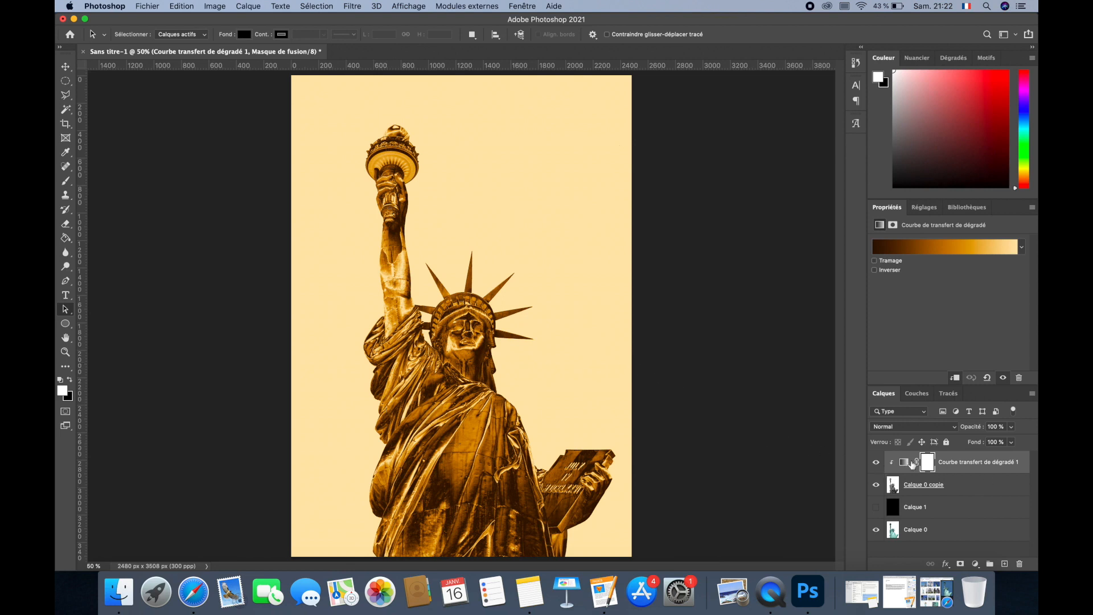
pyautogui.click(974, 489)
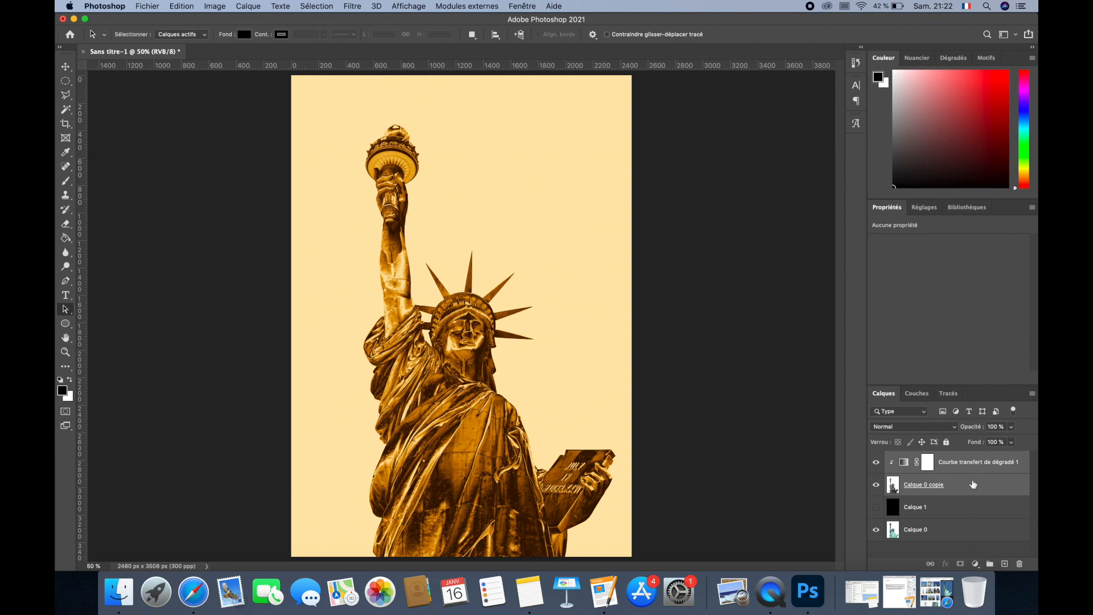
pyautogui.rightClick(1008, 485)
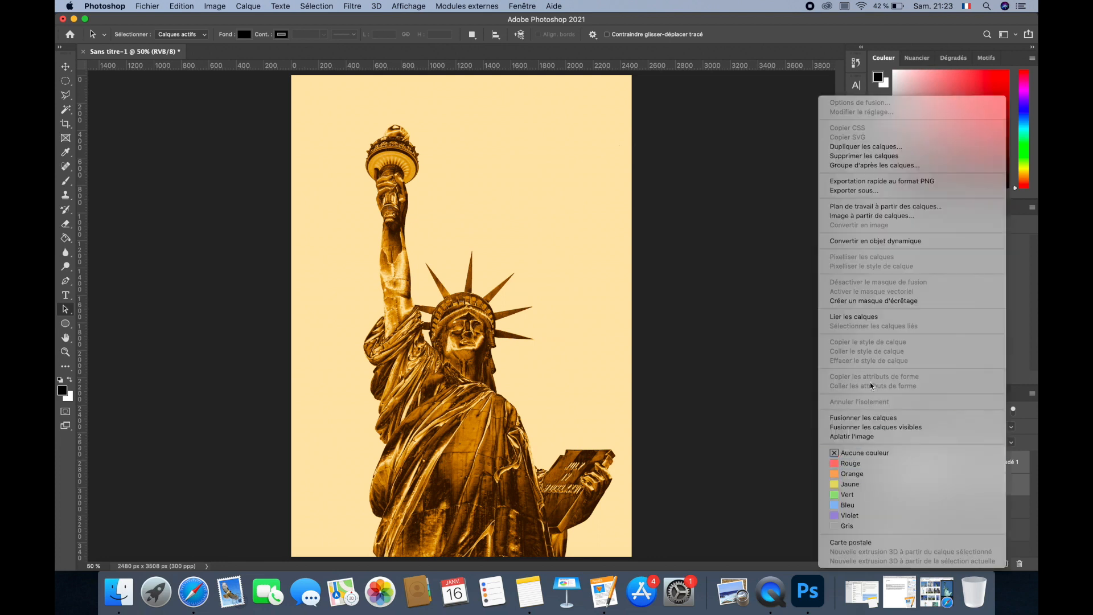
pyautogui.click(864, 243)
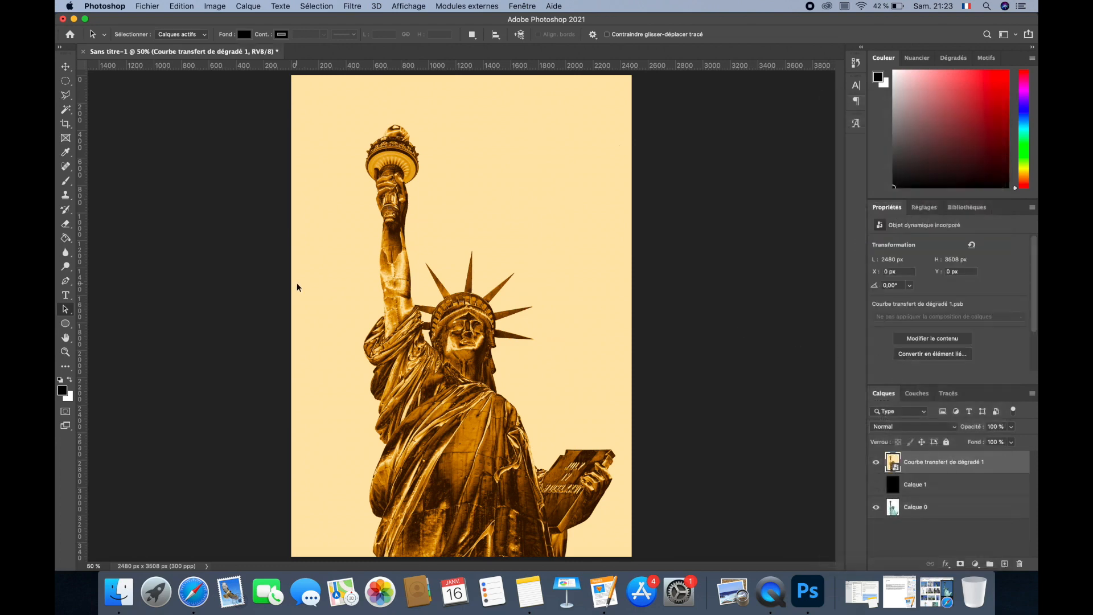
# - Apply a Flou de surface filter to the smart object with Rayon 10 pixels and Seuil 10 niveaux
pyautogui.click(353, 6)
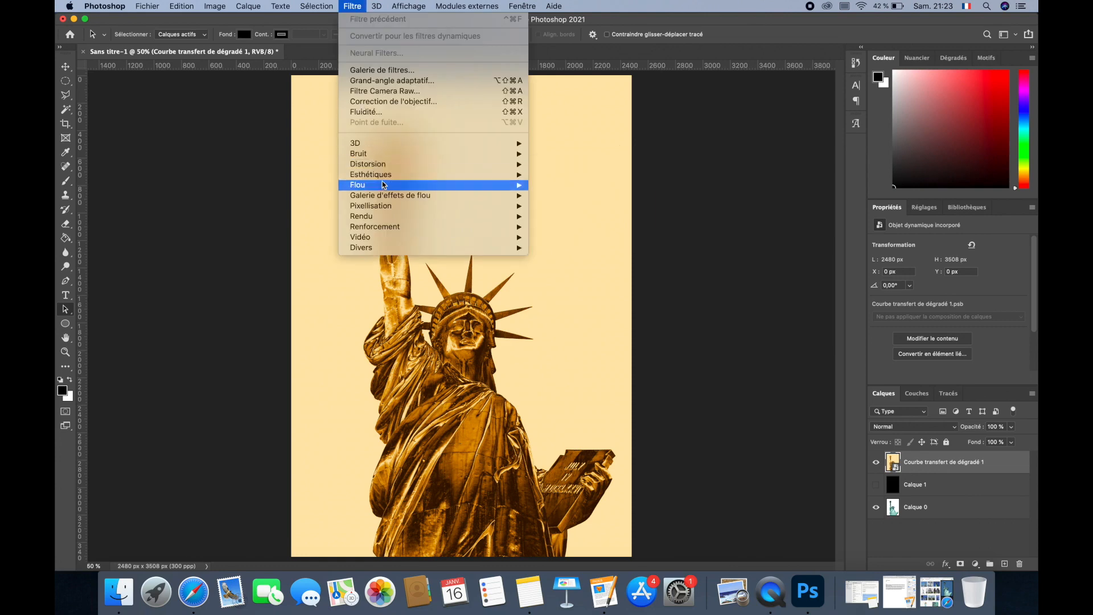
pyautogui.moveTo(461, 190)
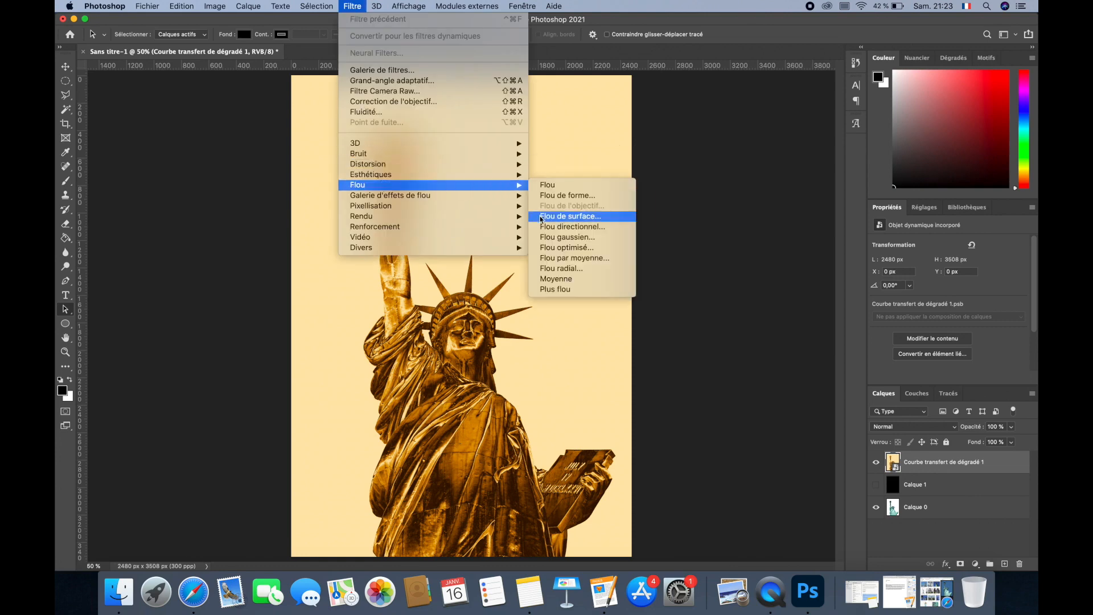
pyautogui.click(538, 220)
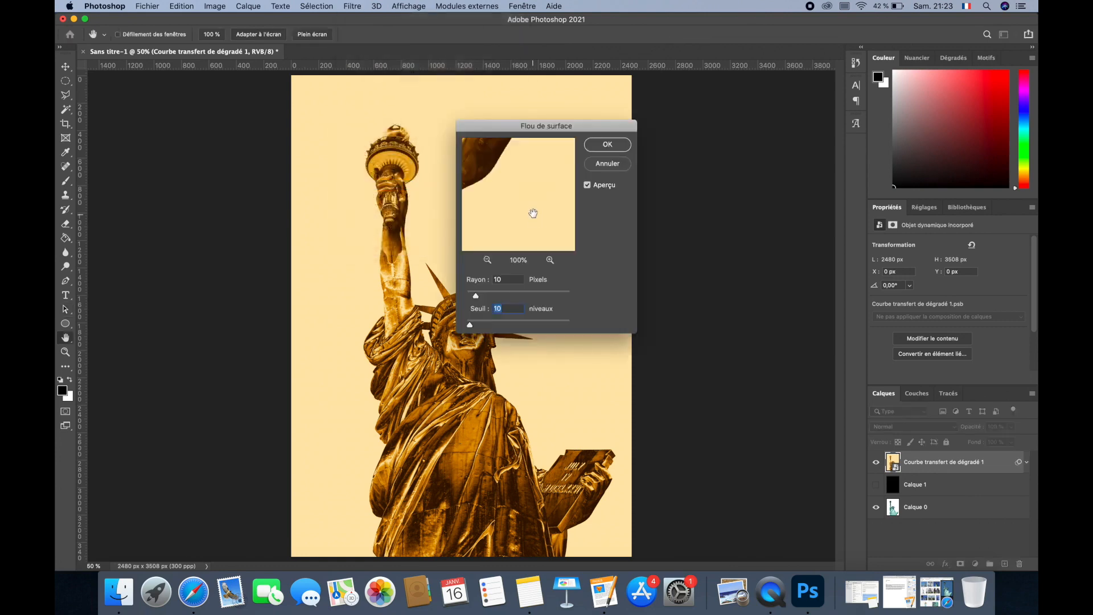
pyautogui.click(488, 260)
pyautogui.click(488, 260)
pyautogui.click(488, 260)
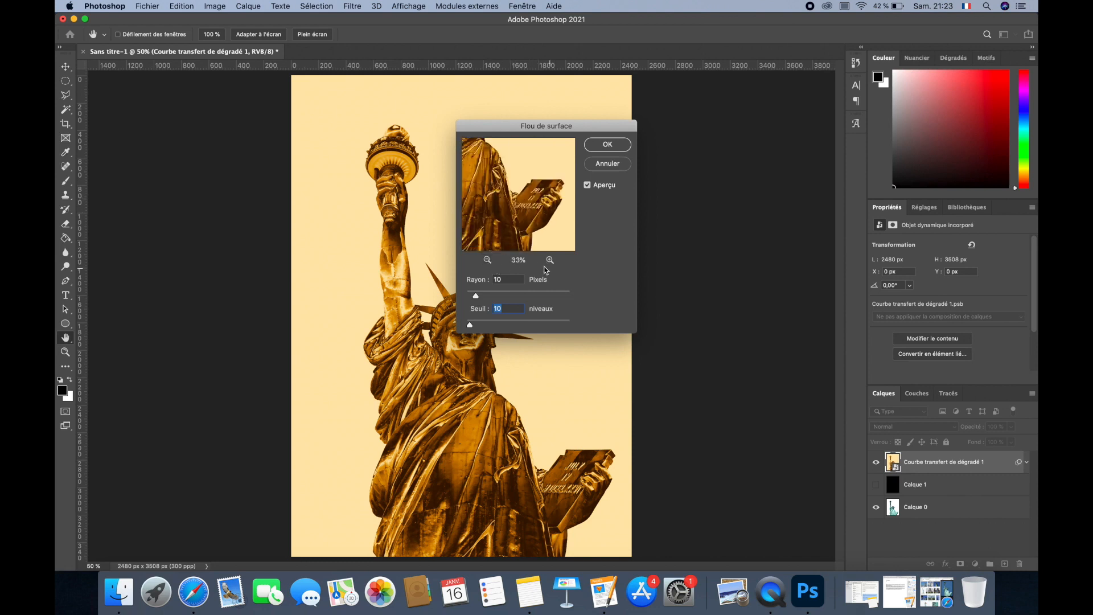
pyautogui.click(488, 260)
pyautogui.click(550, 260)
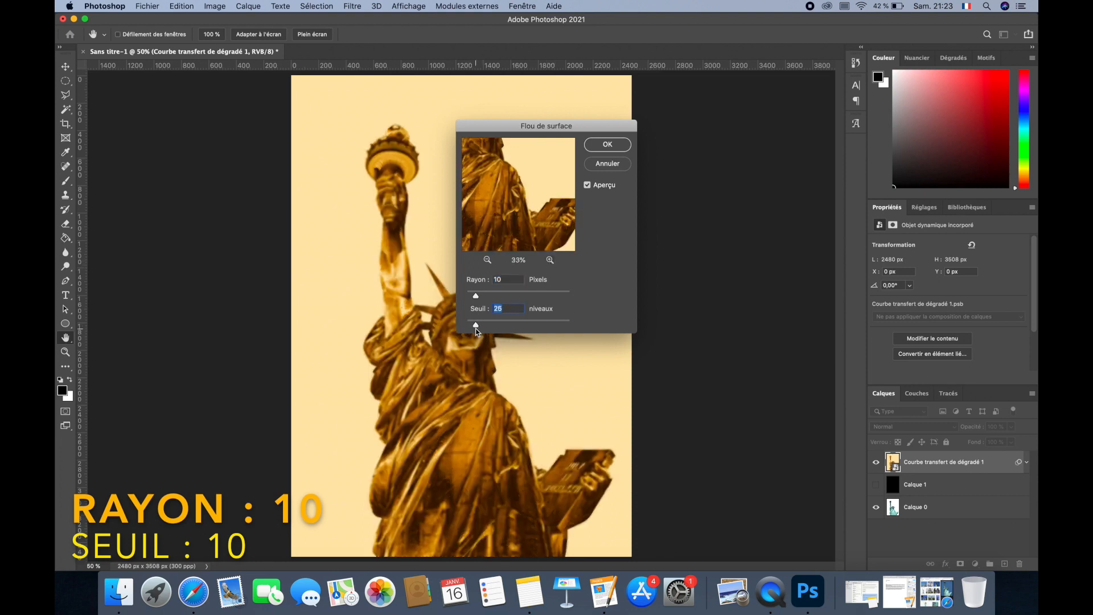
pyautogui.press('Tab')
pyautogui.write('10')
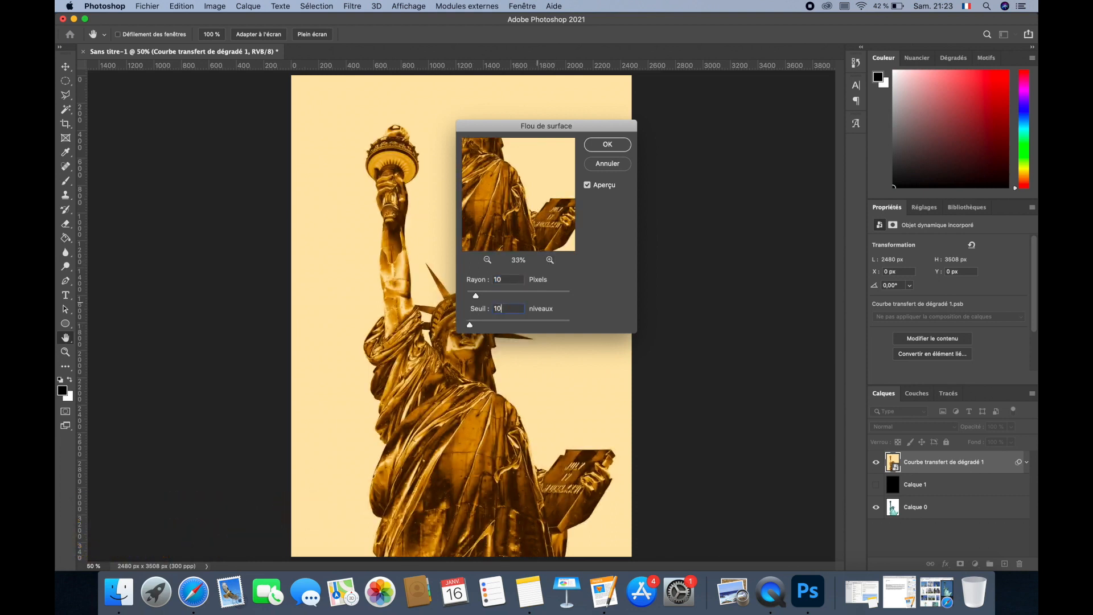
pyautogui.click(603, 144)
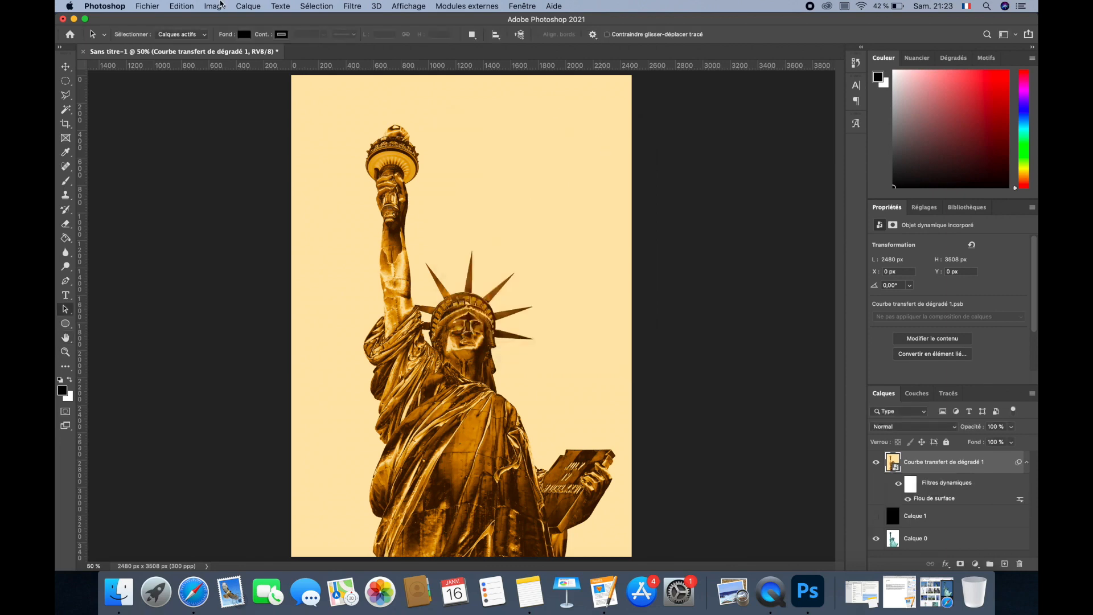
# - Apply the Peinture à l'huile filter with Stylisation 2,5, Netteté 1,5, Echelle 0,1 and Grosseur 0,0
pyautogui.click(376, 6)
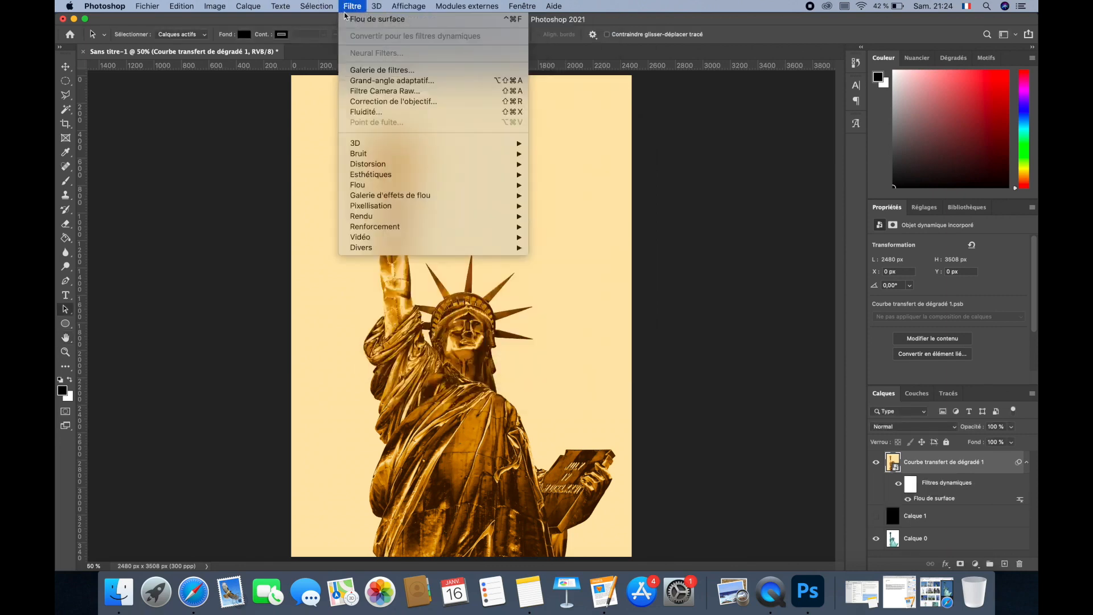
pyautogui.moveTo(384, 178)
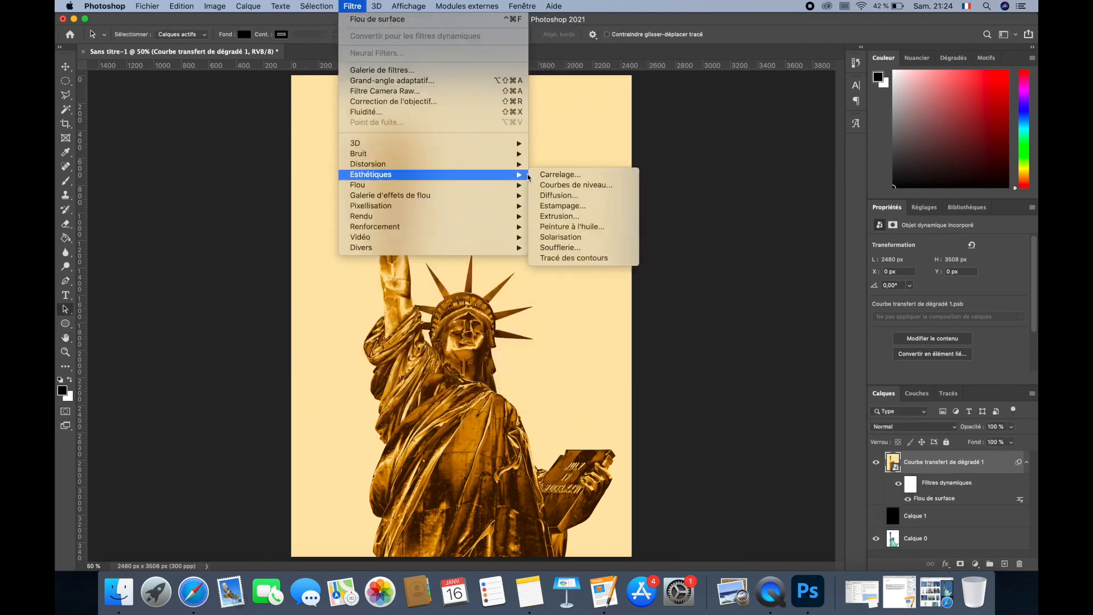
pyautogui.click(558, 227)
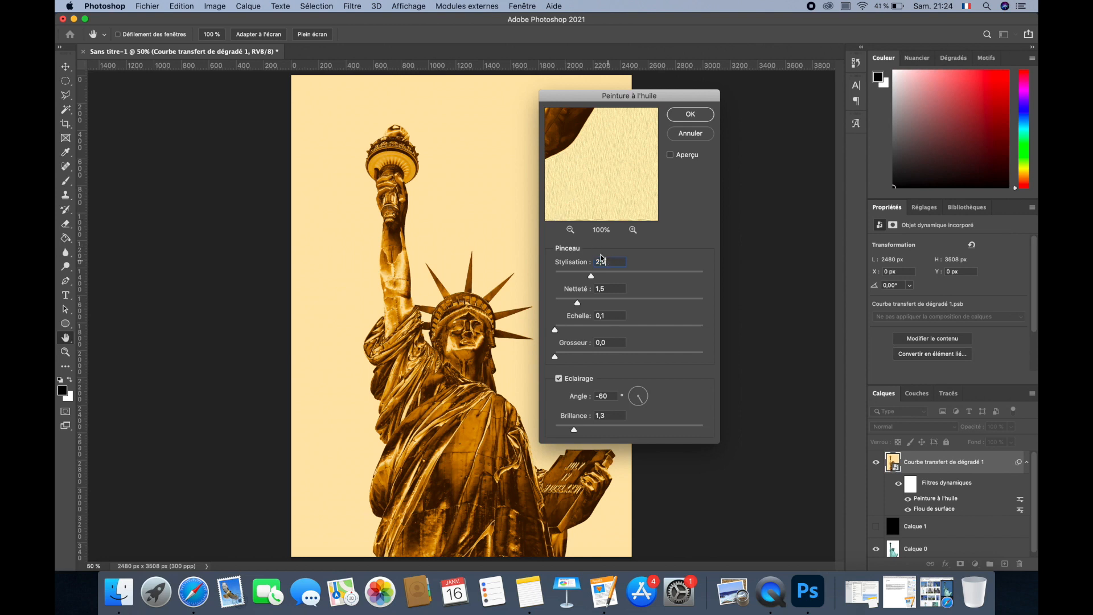
pyautogui.click(570, 230)
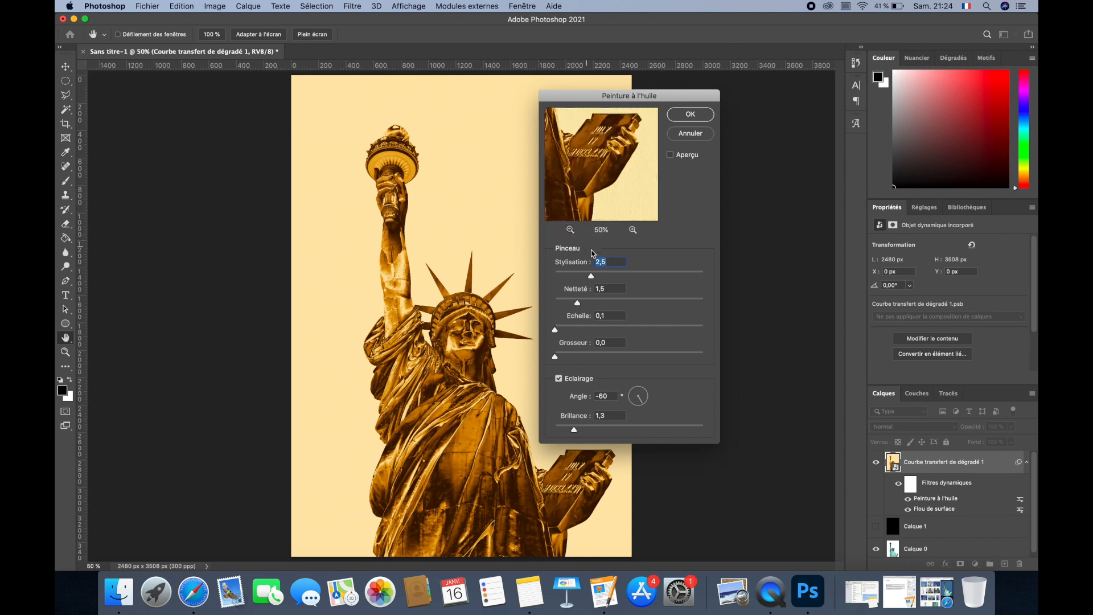
pyautogui.doubleClick(612, 262)
pyautogui.click(611, 263)
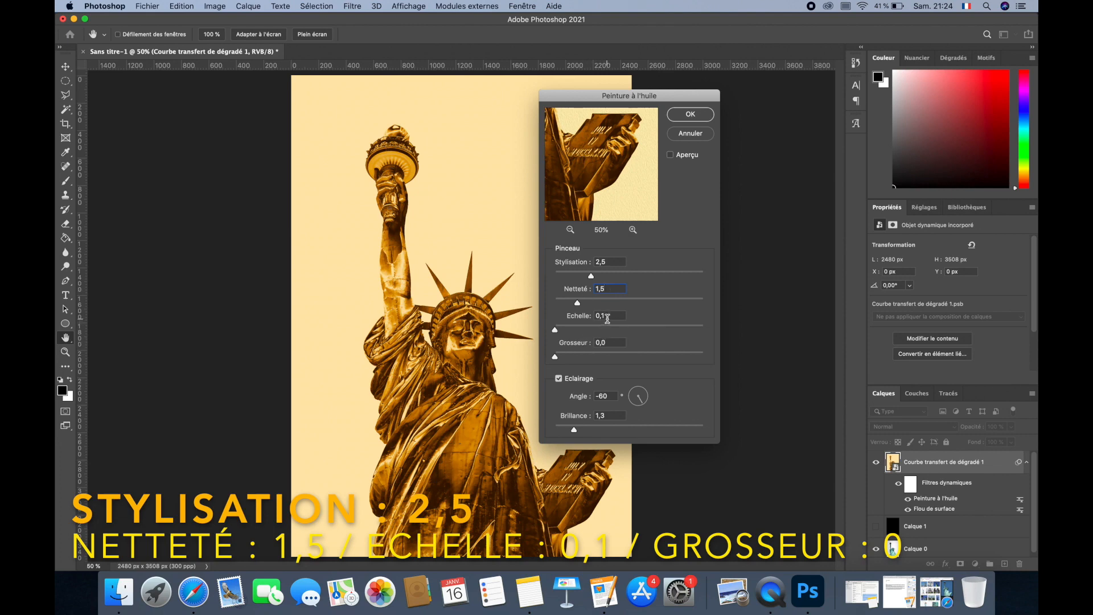
pyautogui.click(555, 331)
pyautogui.click(607, 316)
pyautogui.click(616, 343)
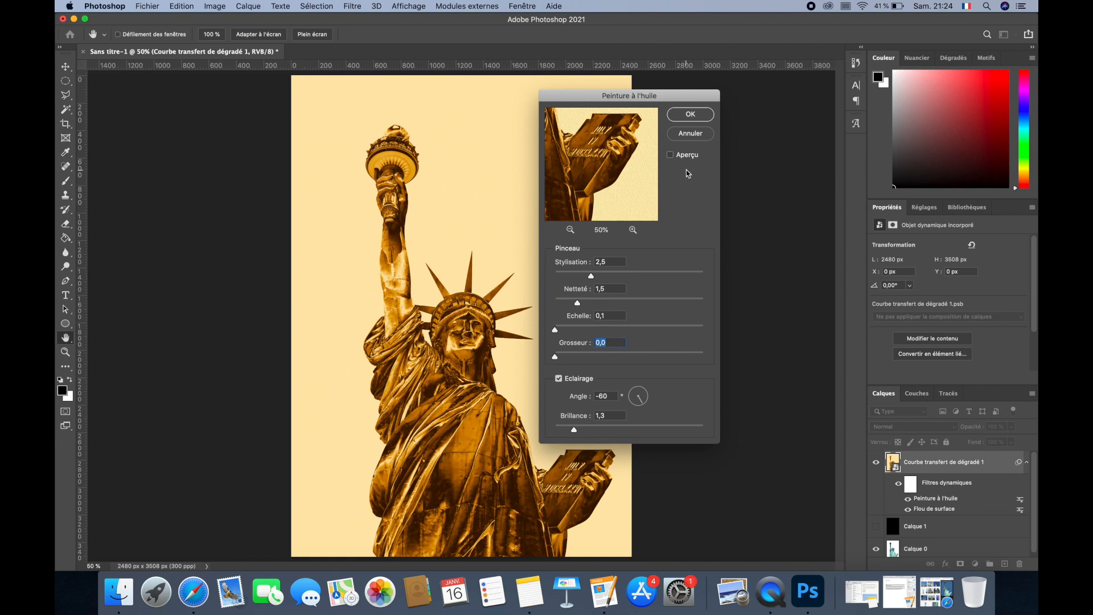
pyautogui.click(689, 121)
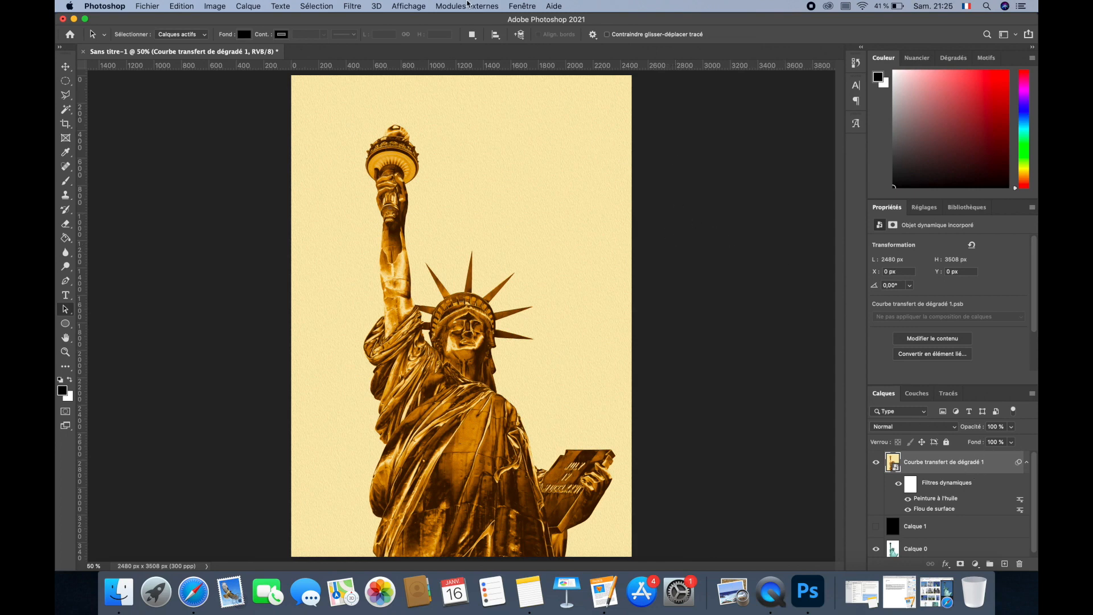
# - Apply the Emballage plastique effect from the filter gallery with Intensité 20, Détail 1 and Lissage 15
pyautogui.click(353, 5)
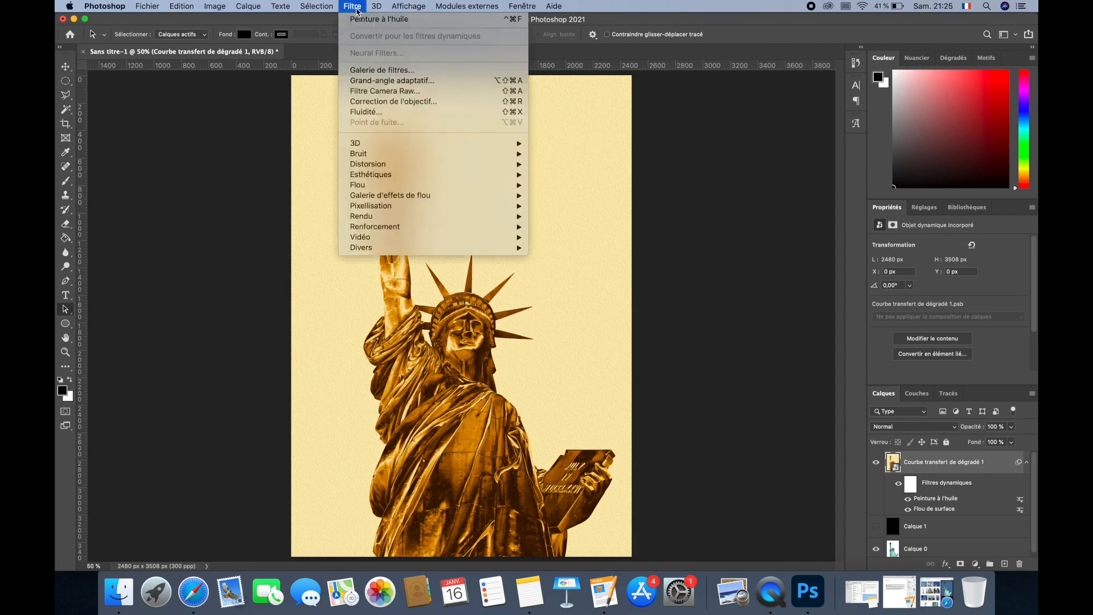
pyautogui.click(381, 71)
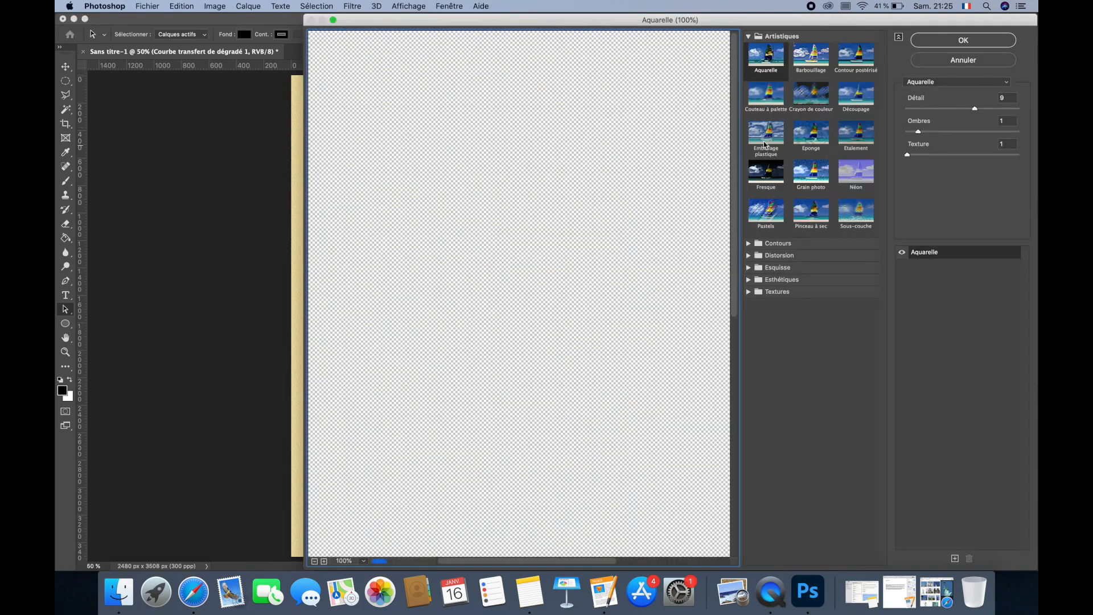
pyautogui.click(766, 134)
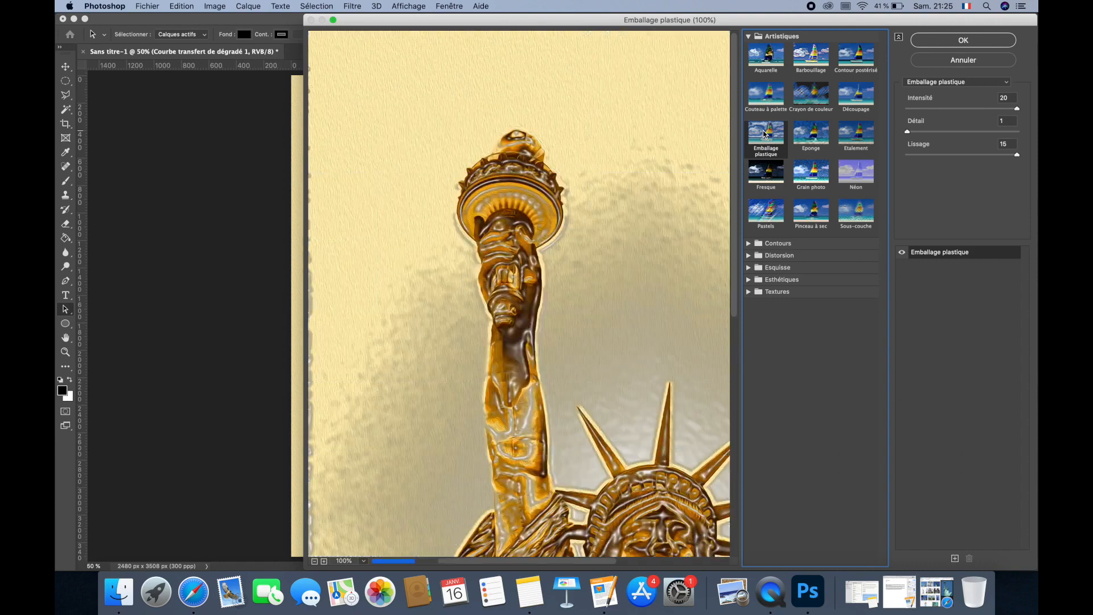
pyautogui.moveTo(587, 347); pyautogui.dragTo(512, 224)
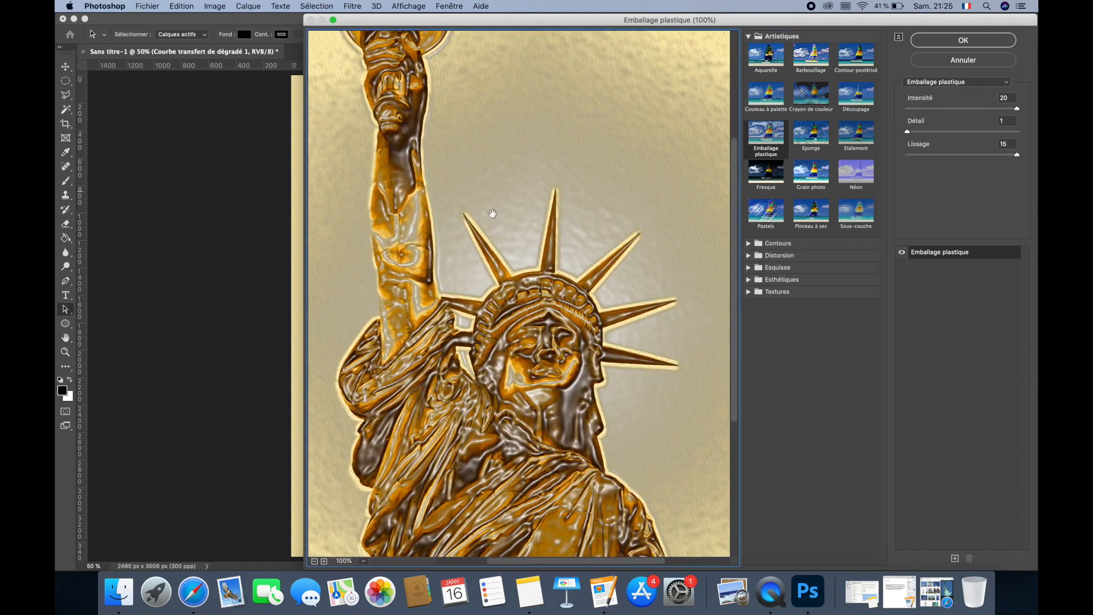
pyautogui.scroll(-6, 529, 251)
pyautogui.scroll(2, 577, 289)
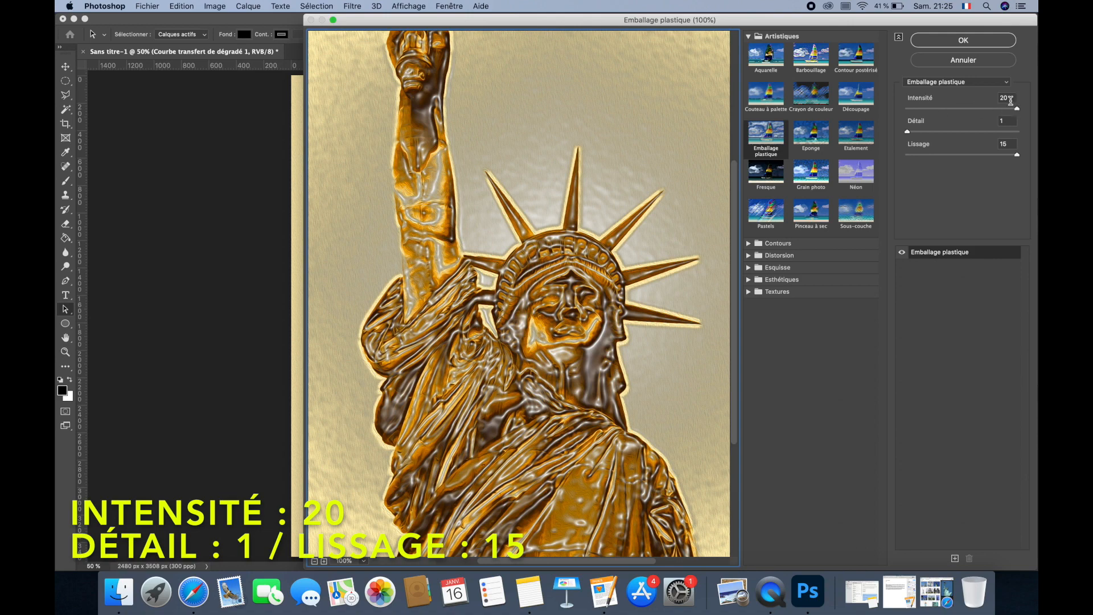
pyautogui.click(1010, 100)
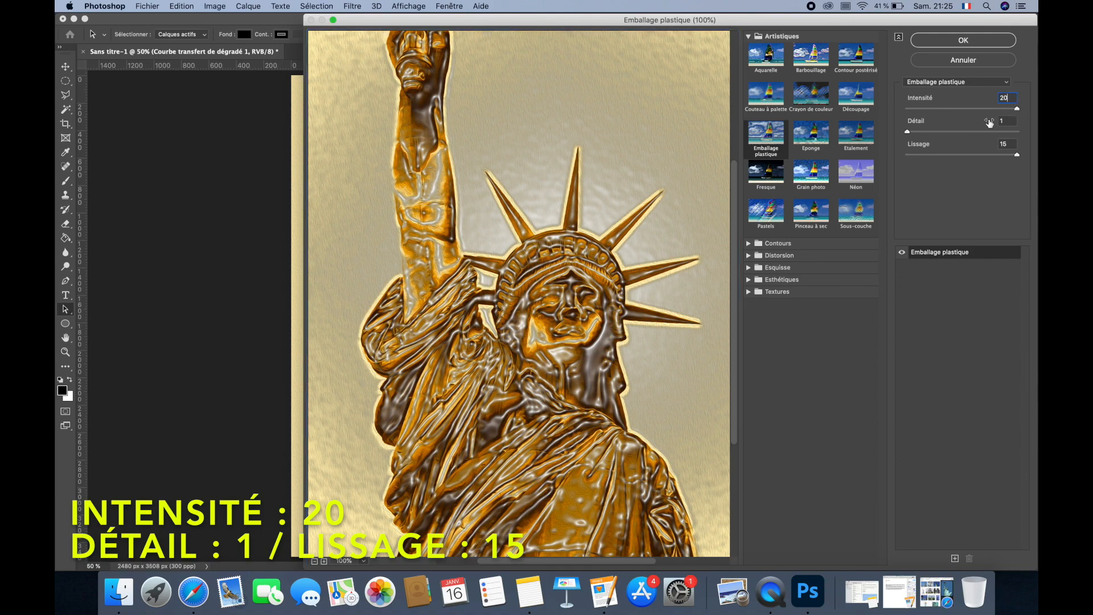
pyautogui.click(1011, 122)
pyautogui.click(1011, 144)
pyautogui.press('Tab')
pyautogui.click(963, 41)
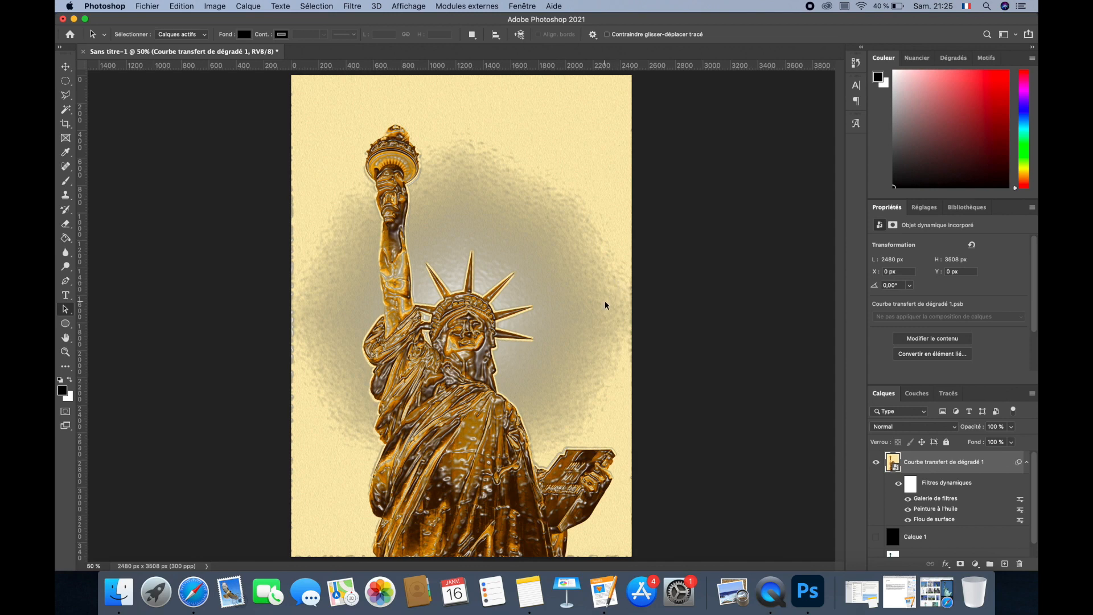
# - Set the Galerie de filtres smart filter's blending mode to Densité couleur - and its opacity to 36 %
pyautogui.scroll(-1, 945, 438)
pyautogui.scroll(1, 957, 487)
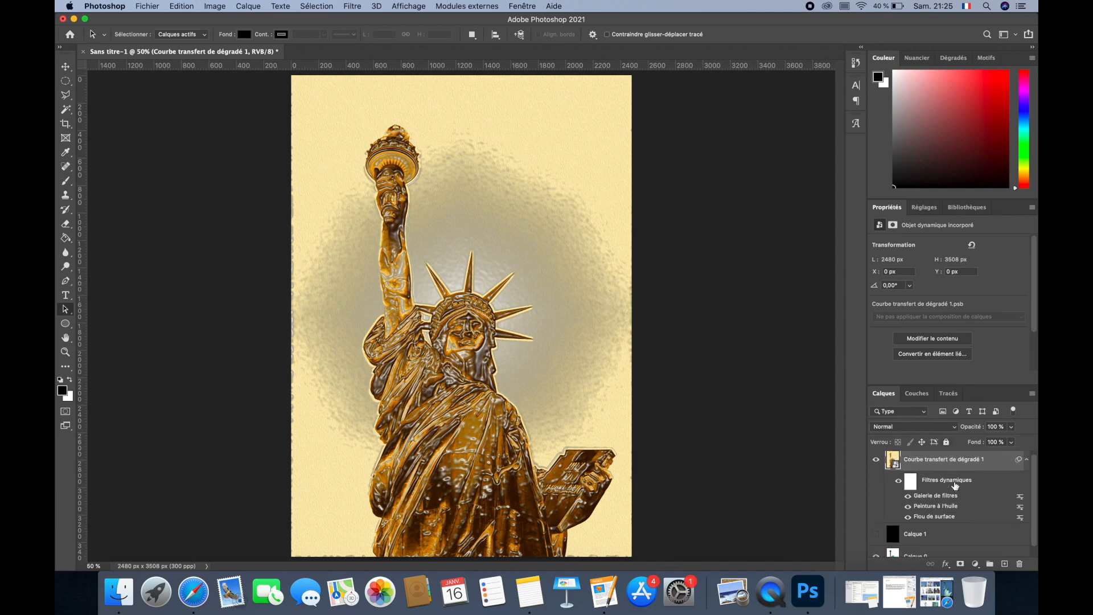
pyautogui.scroll(-1, 960, 489)
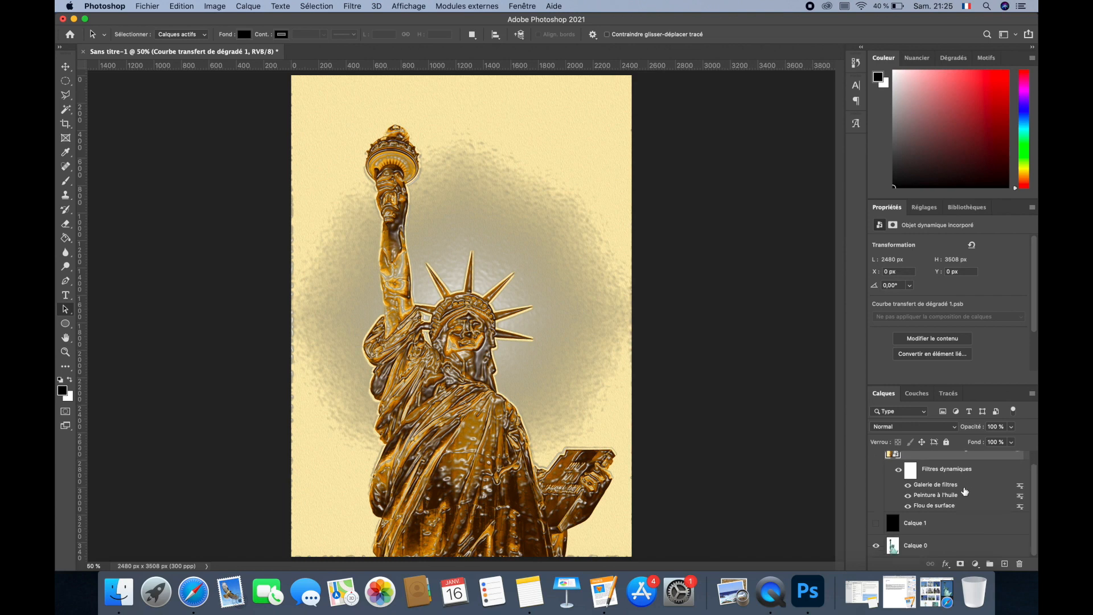
pyautogui.doubleClick(1022, 490)
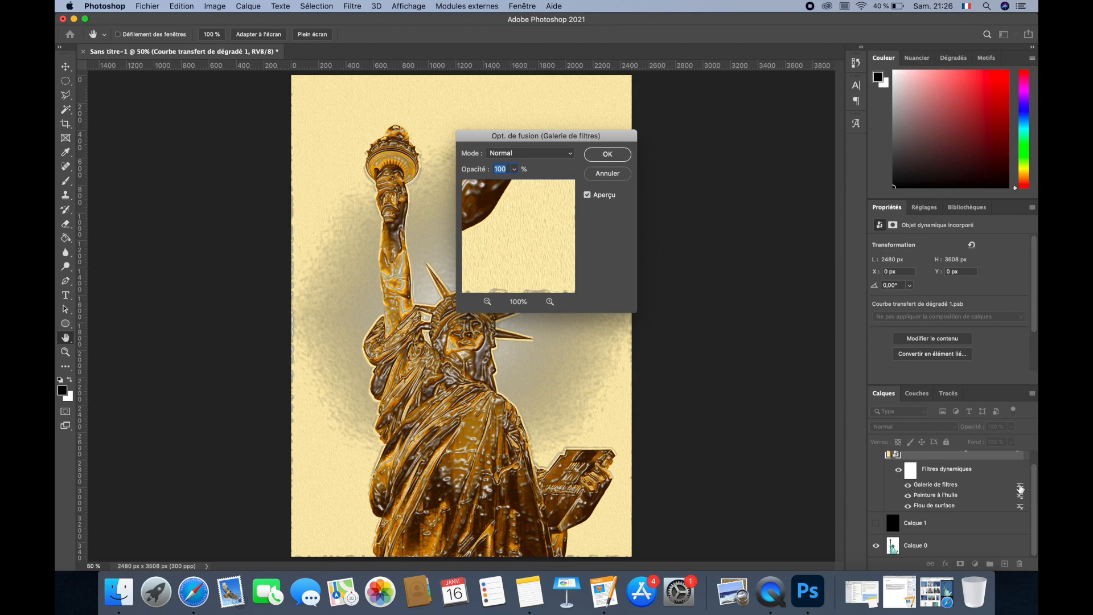
pyautogui.moveTo(484, 200); pyautogui.dragTo(548, 286)
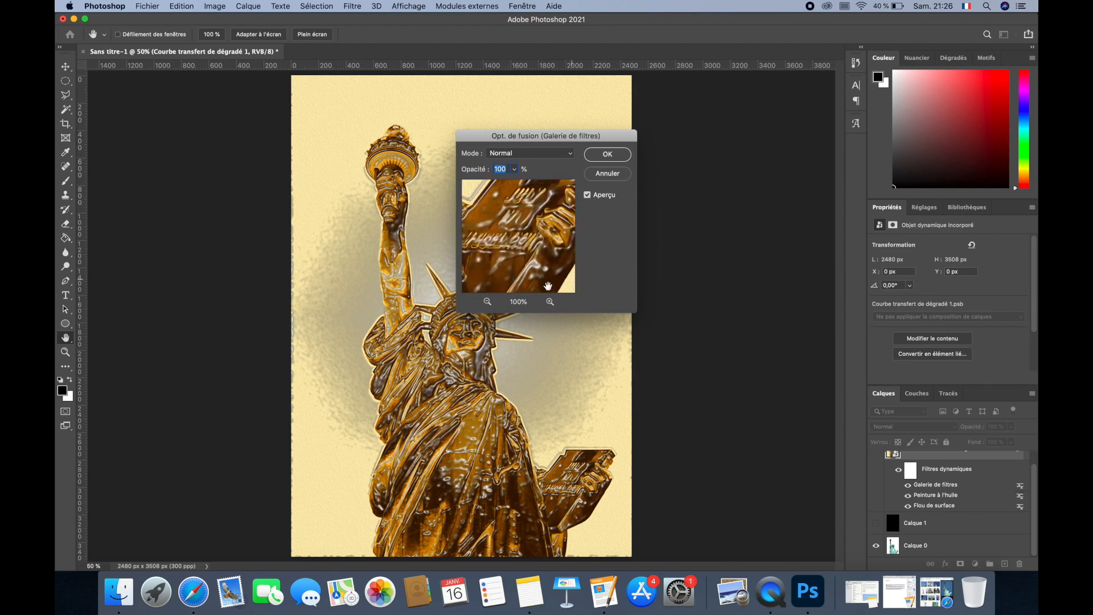
pyautogui.click(532, 156)
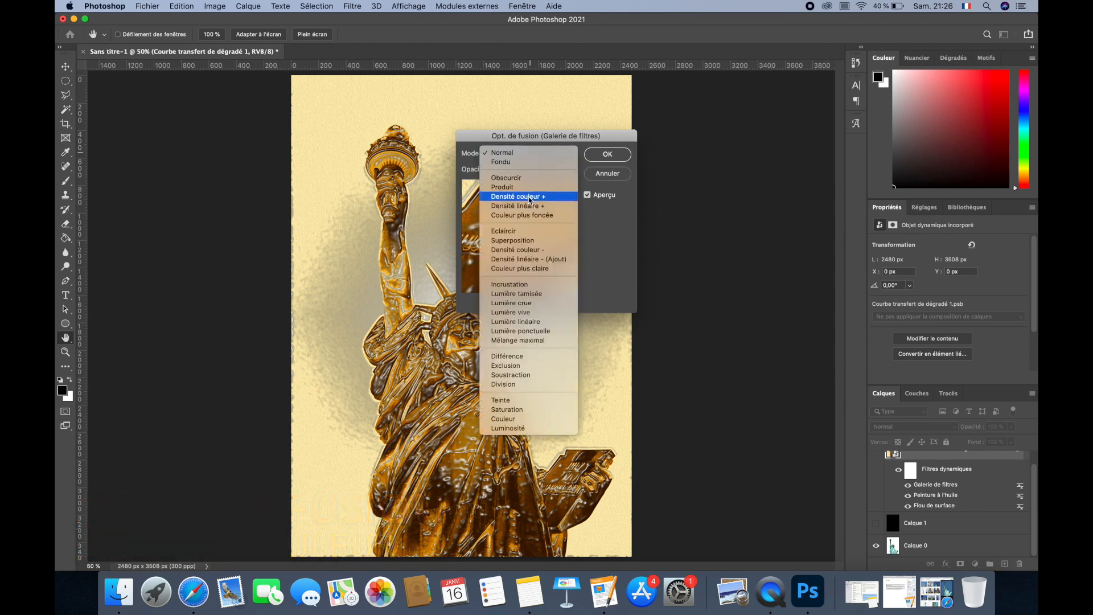
pyautogui.click(538, 250)
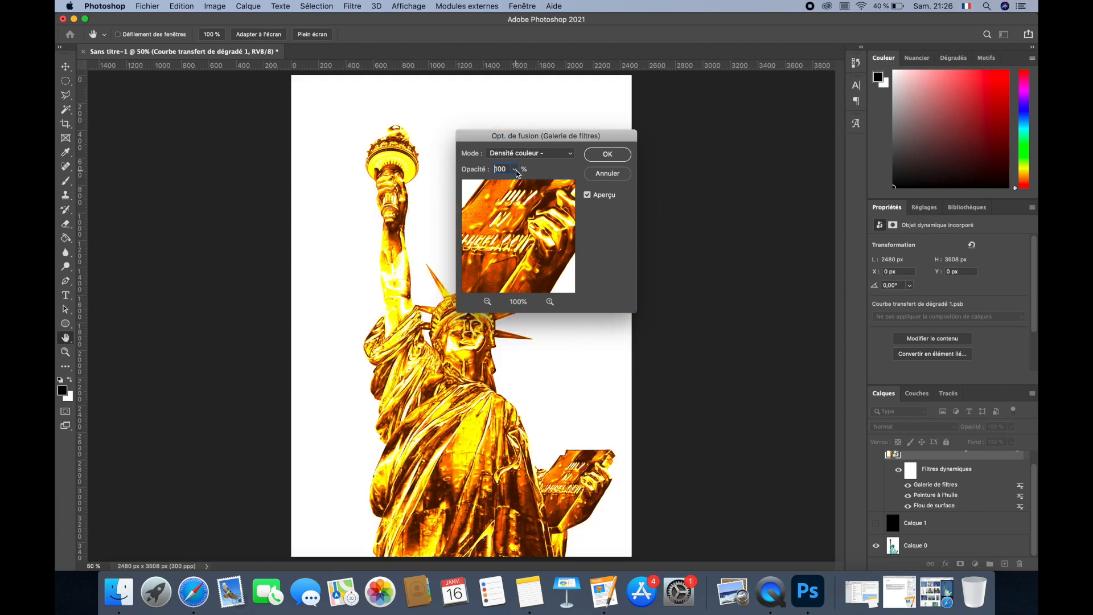
pyautogui.moveTo(517, 174); pyautogui.dragTo(483, 185)
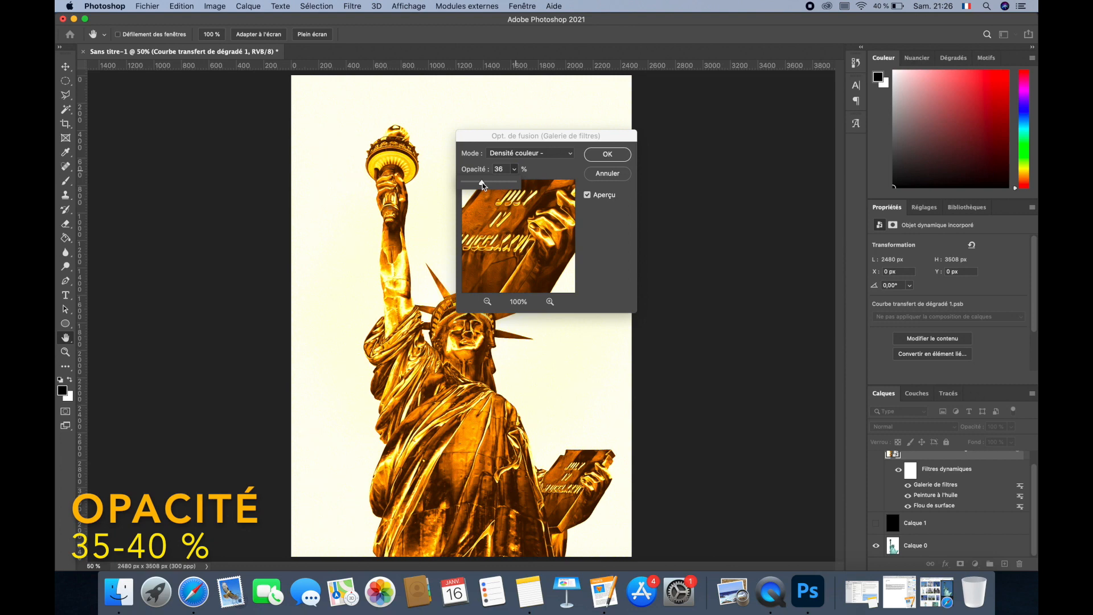
pyautogui.click(592, 156)
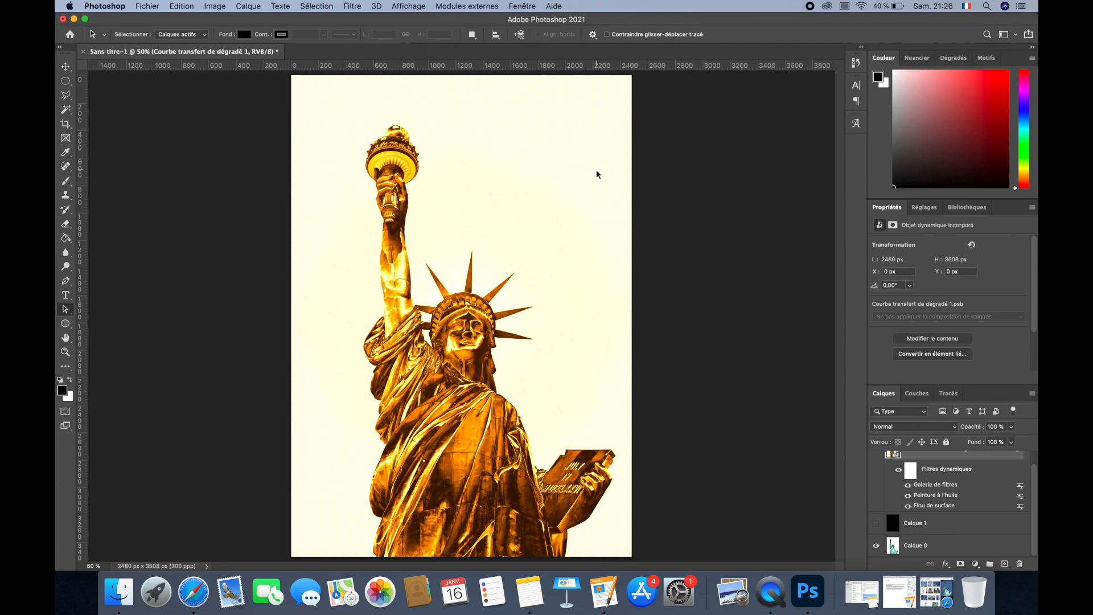
# - Add a Lueur interne effect to the Courbe transfert de dégradé 1 smart object with Densité couleur - blending and 40 % opacity
pyautogui.scroll(1, 1021, 478)
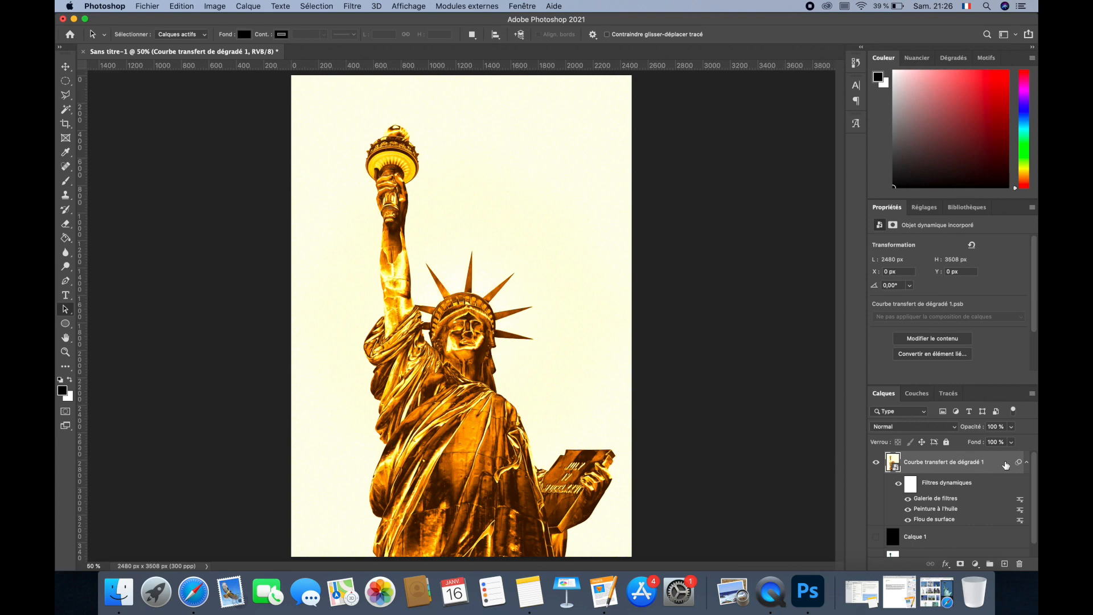
pyautogui.doubleClick(1006, 465)
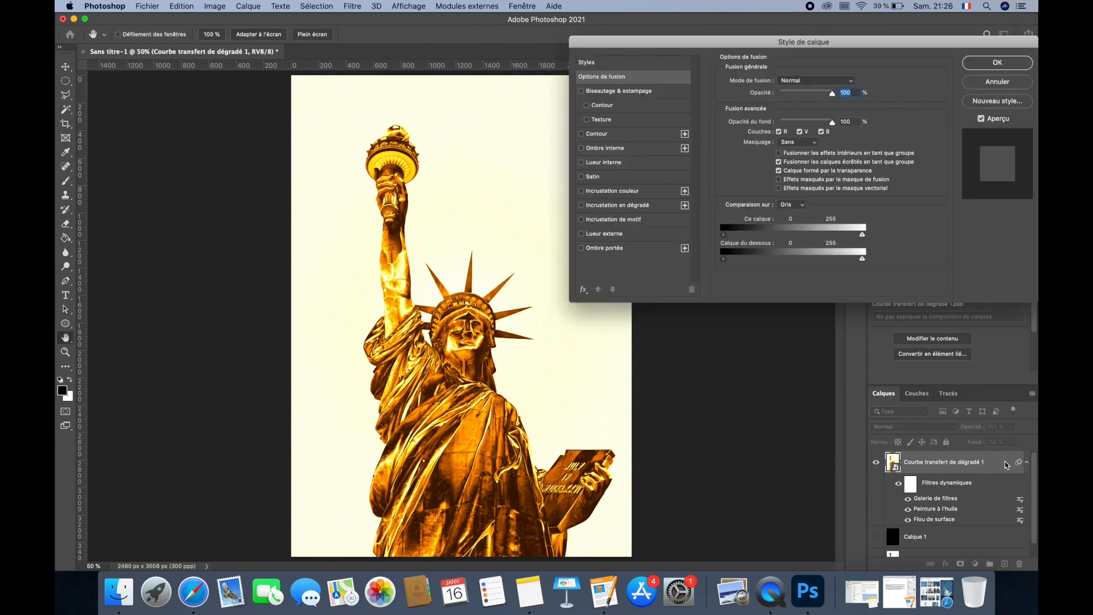
pyautogui.click(605, 164)
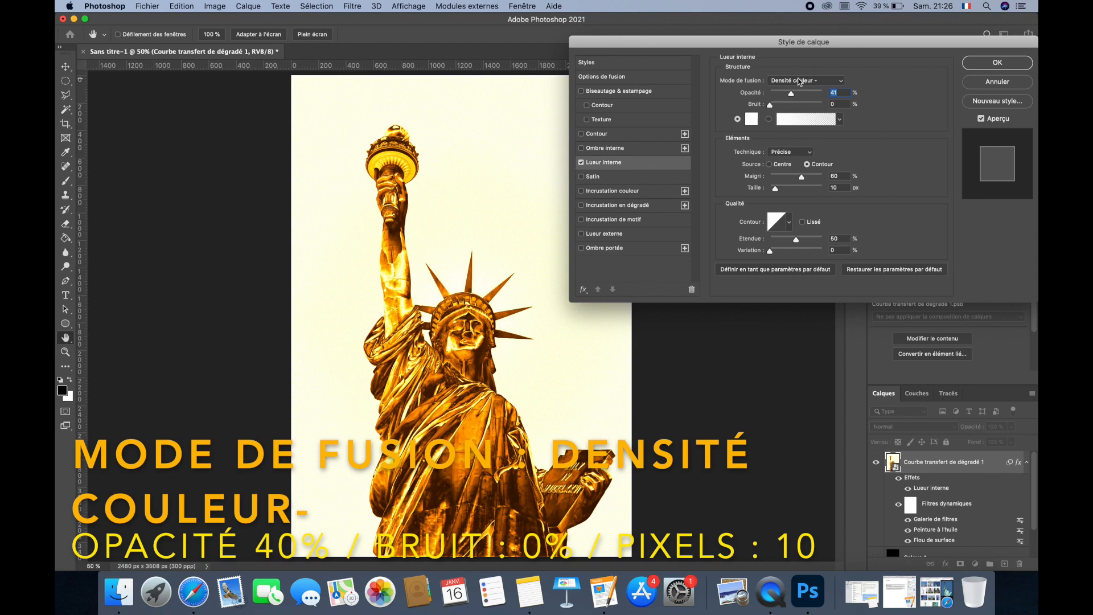
pyautogui.click(800, 81)
pyautogui.click(800, 81)
pyautogui.doubleClick(841, 93)
pyautogui.write('40')
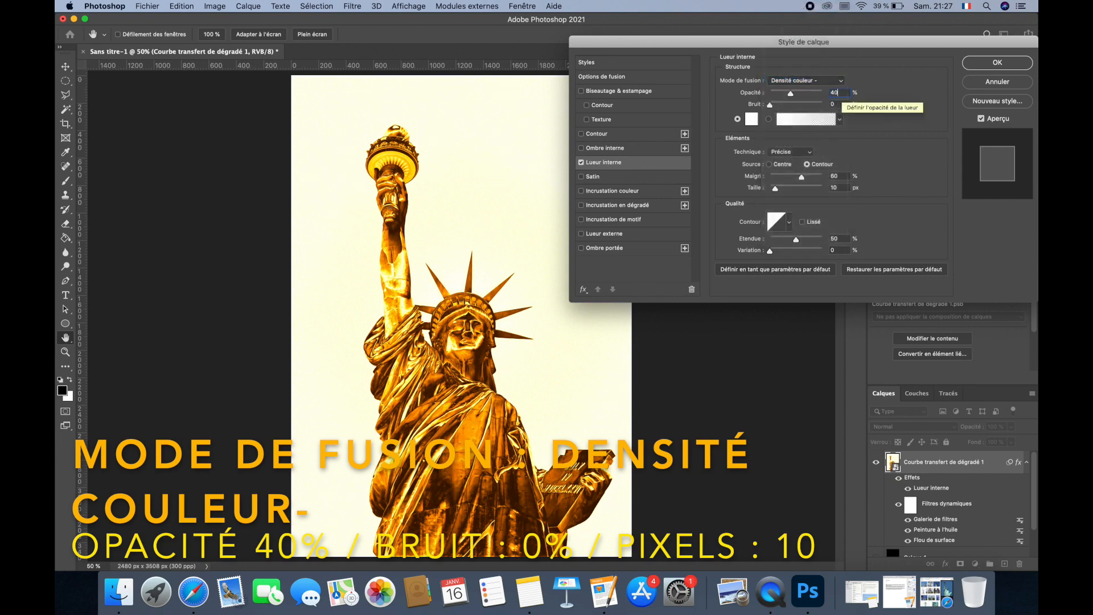
# - Use white (ffffff) and the Précise technique for the inner glow, compare the preview off and on, and apply the layer style
pyautogui.click(752, 119)
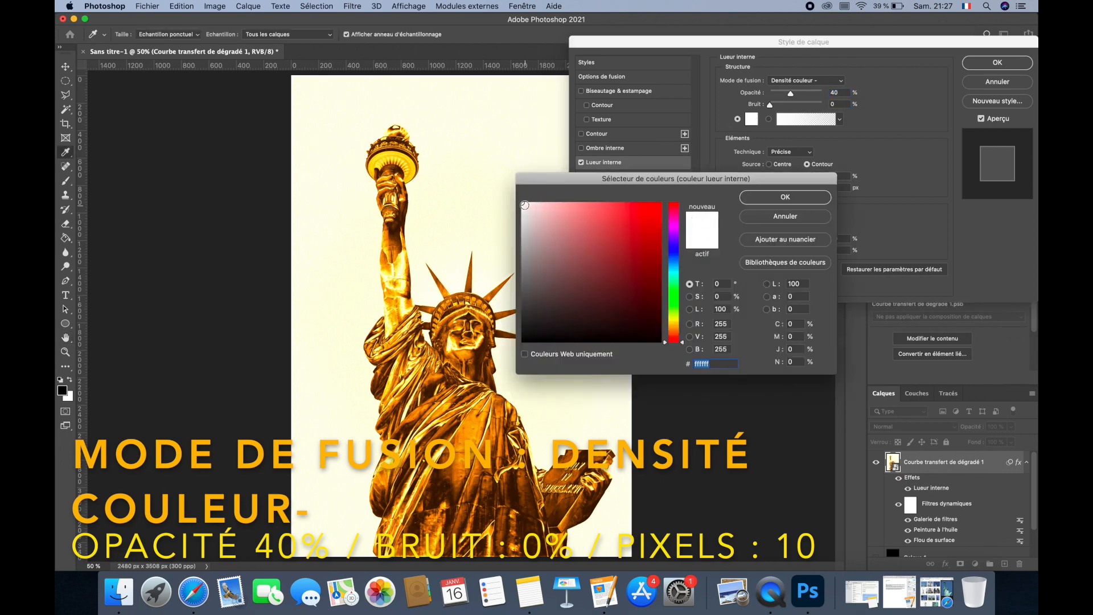
pyautogui.click(763, 197)
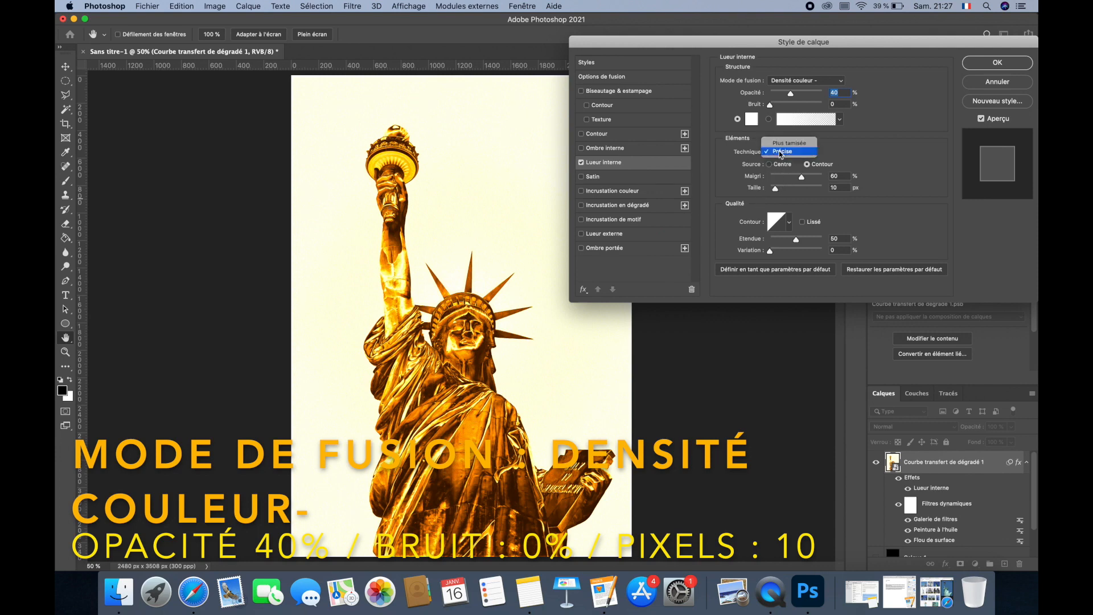
pyautogui.click(791, 152)
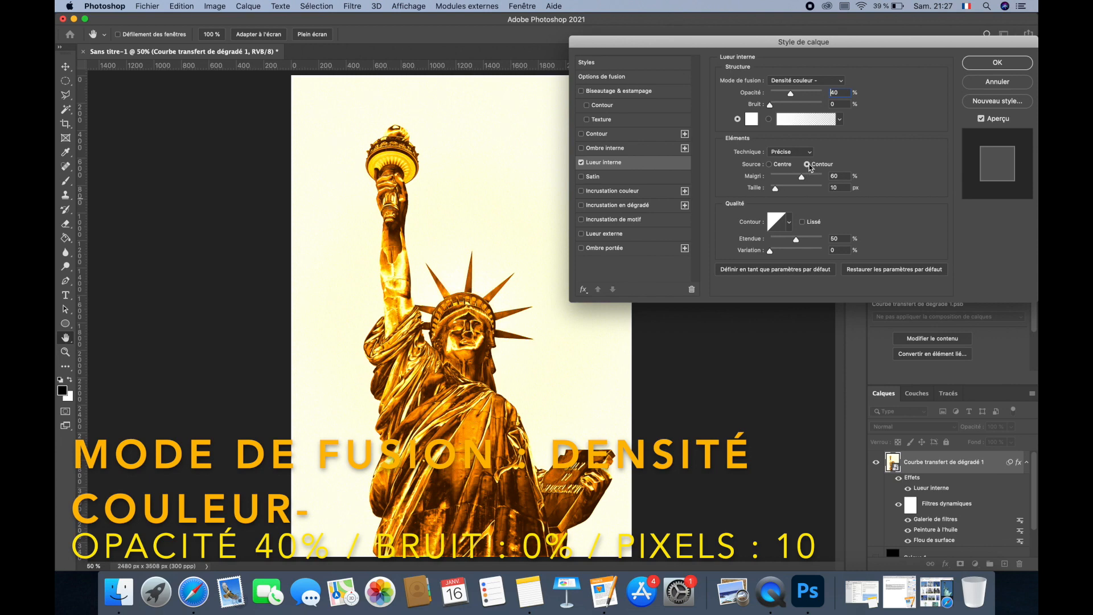
pyautogui.click(981, 118)
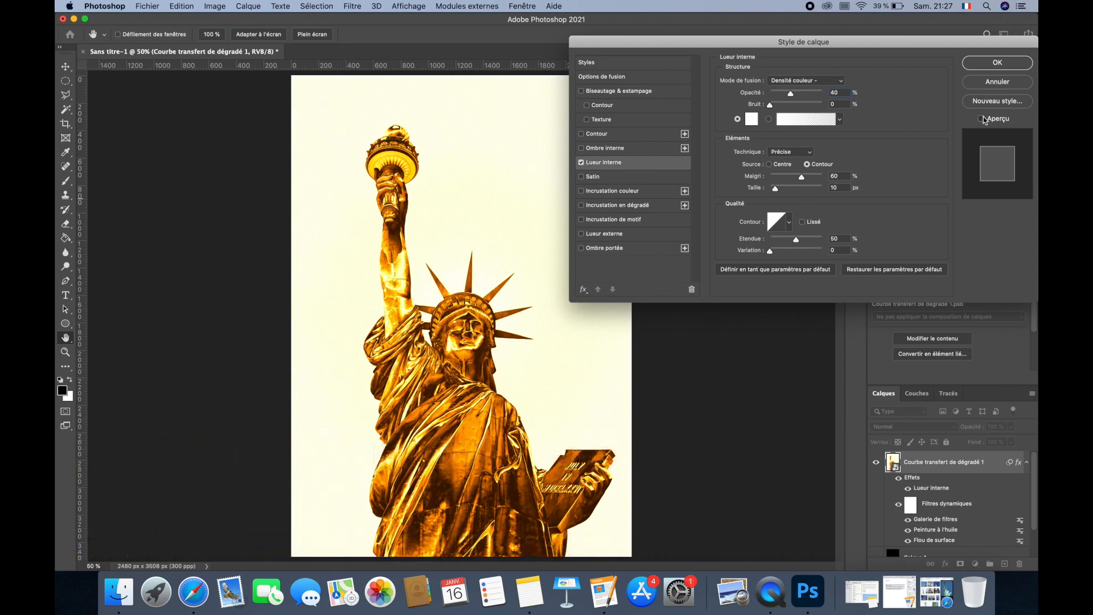
pyautogui.click(982, 119)
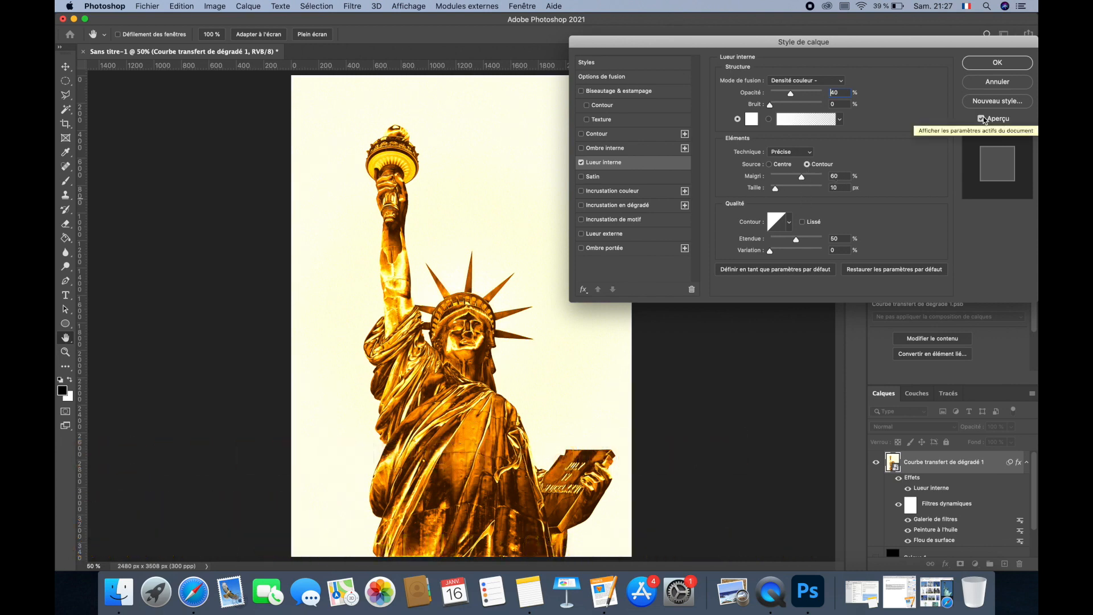
pyautogui.click(980, 64)
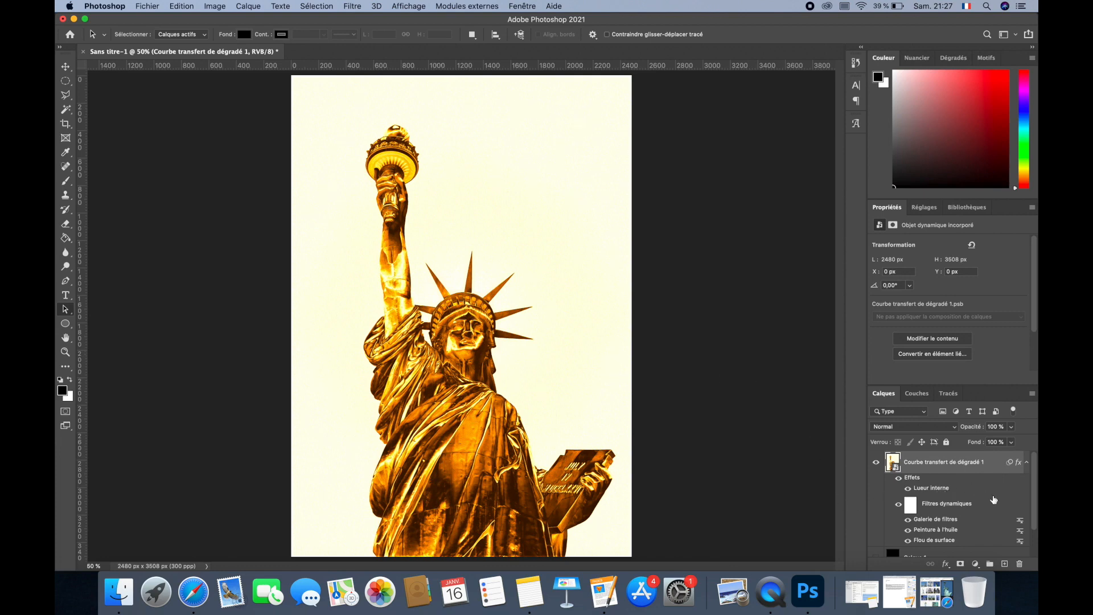
pyautogui.scroll(-2, 994, 499)
pyautogui.scroll(2, 990, 486)
pyautogui.scroll(-2, 938, 520)
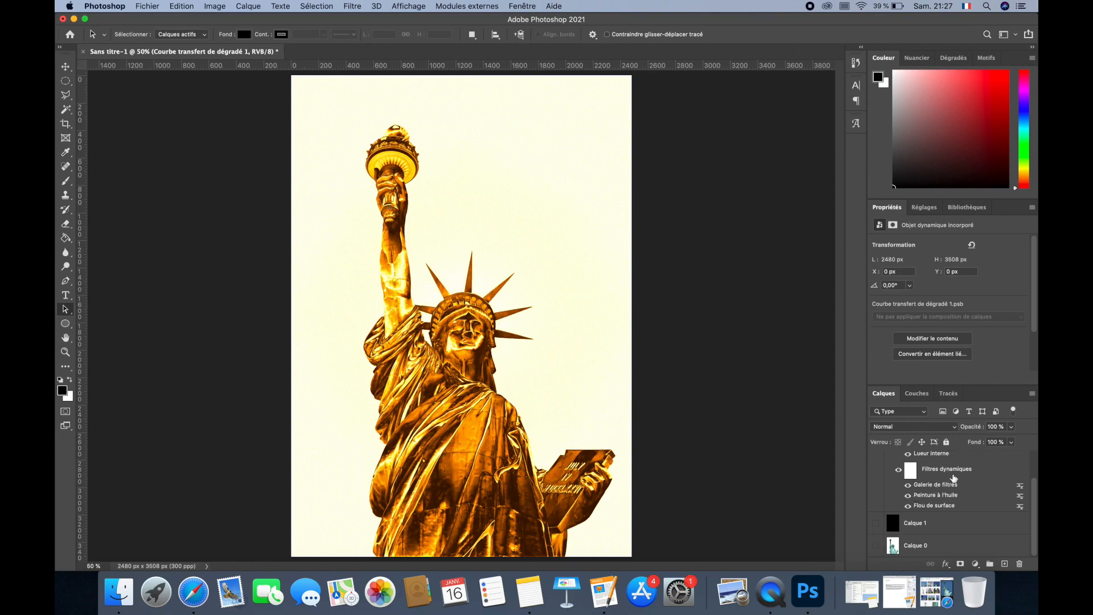
pyautogui.scroll(1, 955, 476)
pyautogui.scroll(1, 955, 474)
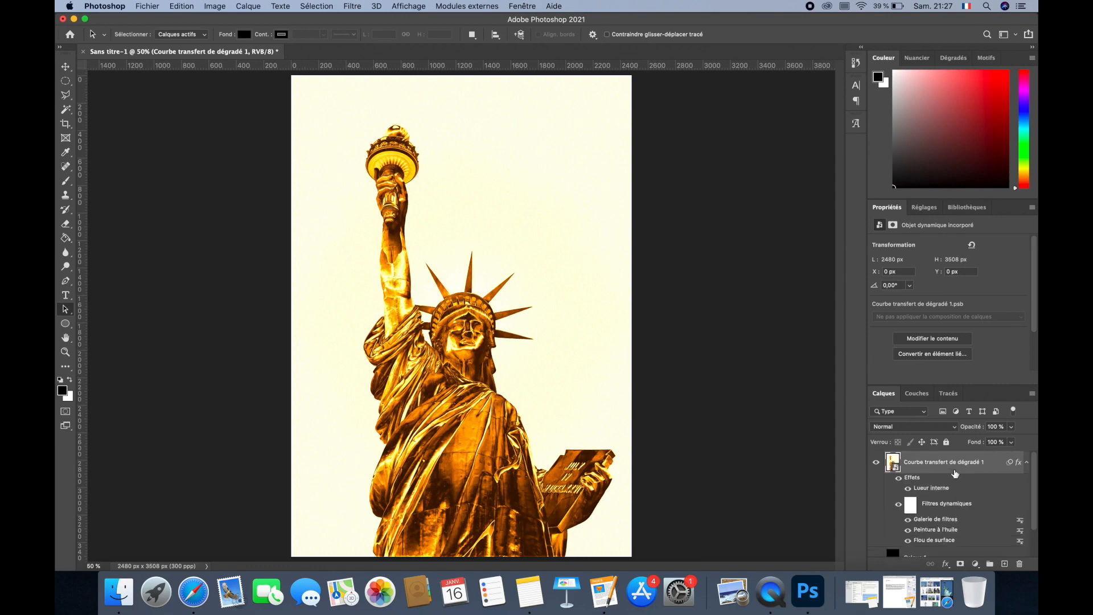